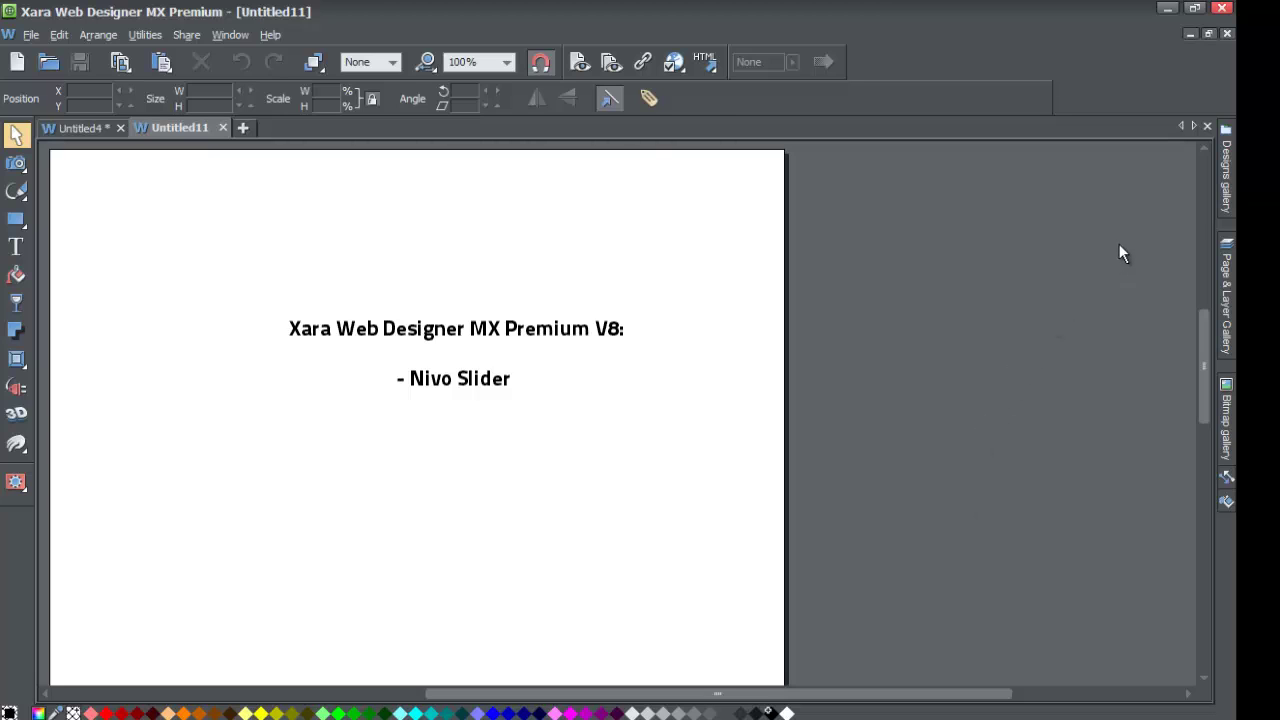
# Open and pin the Designs gallery, then expand Page Elements > Photos
pyautogui.click(1223, 176)
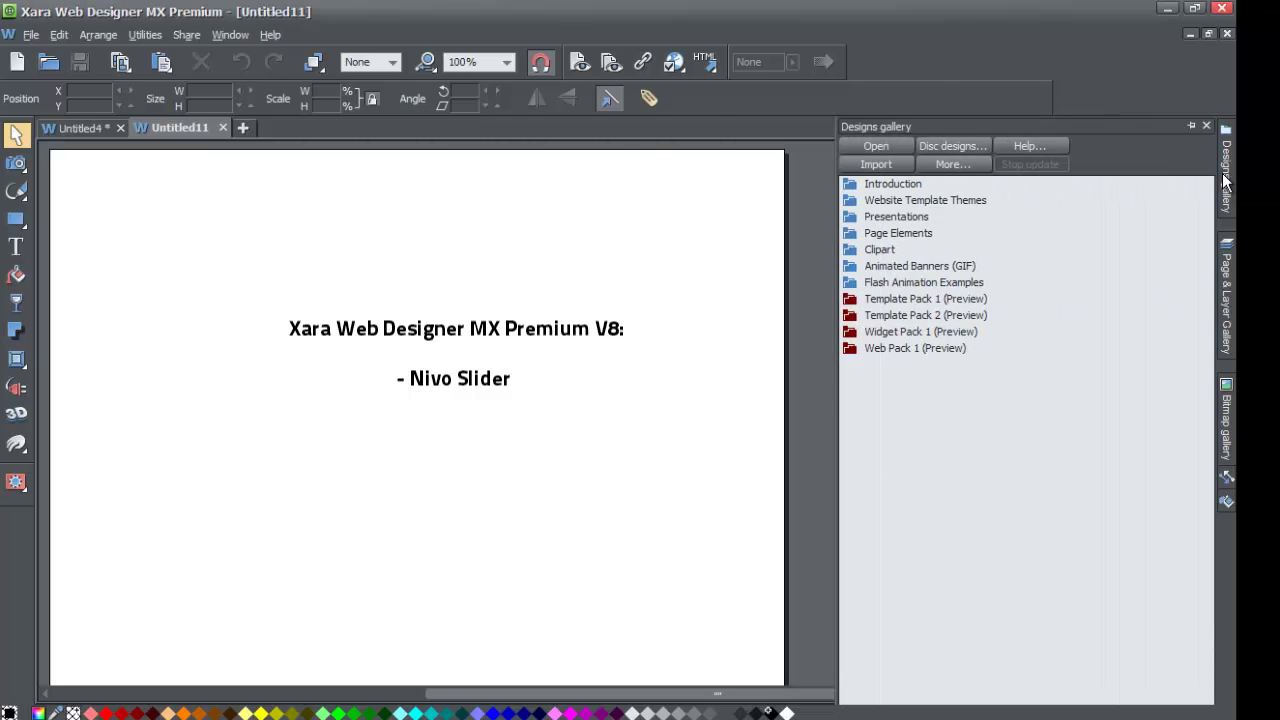
pyautogui.click(1191, 128)
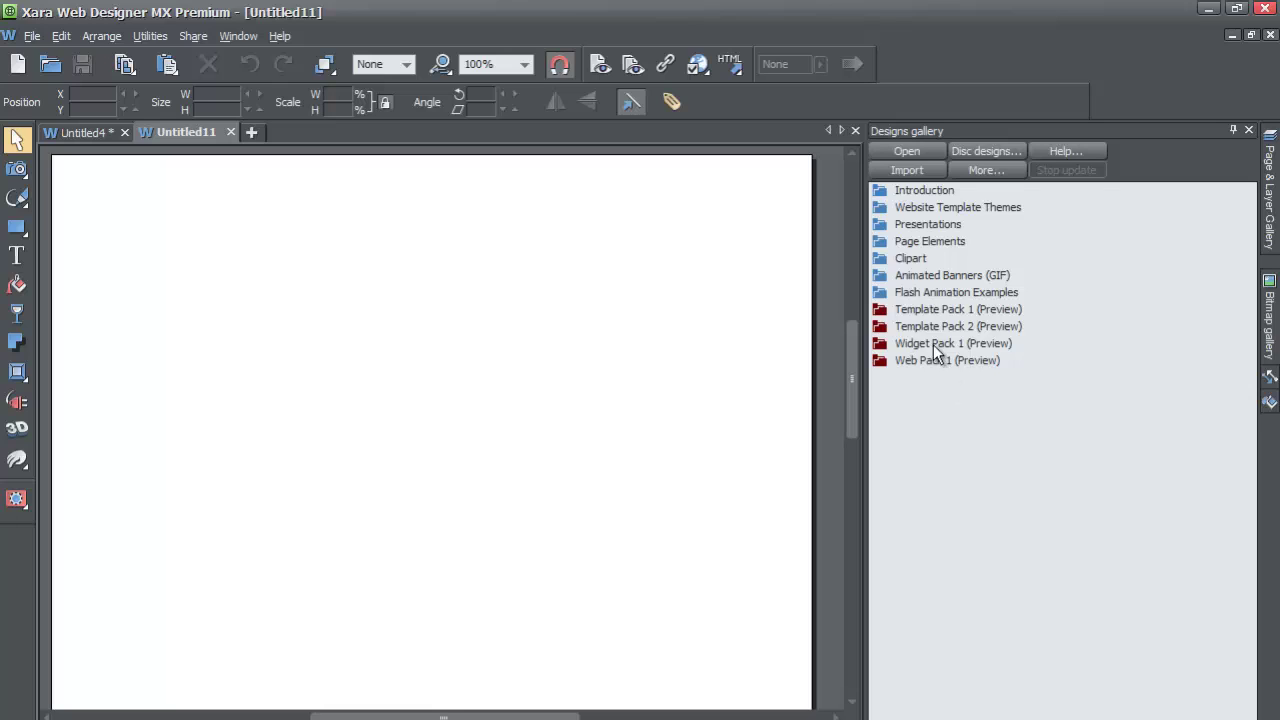
pyautogui.moveTo(878, 241)
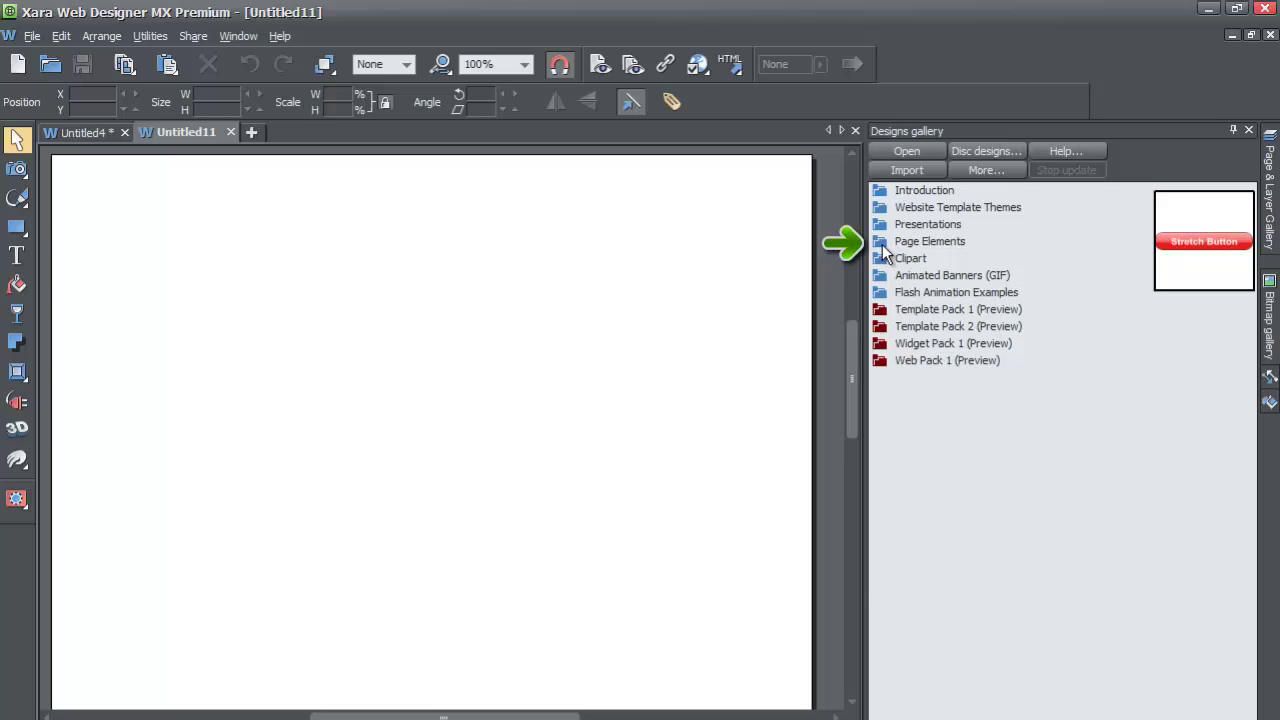
pyautogui.click(882, 245)
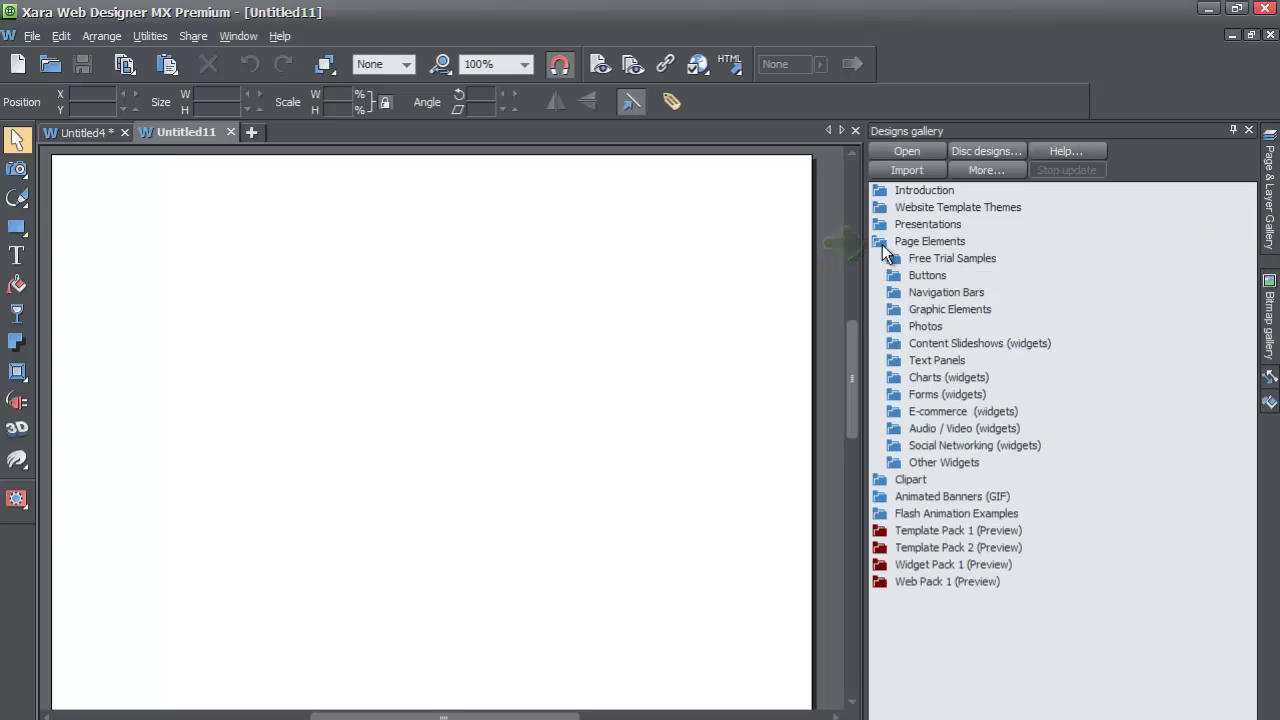
pyautogui.moveTo(905, 329)
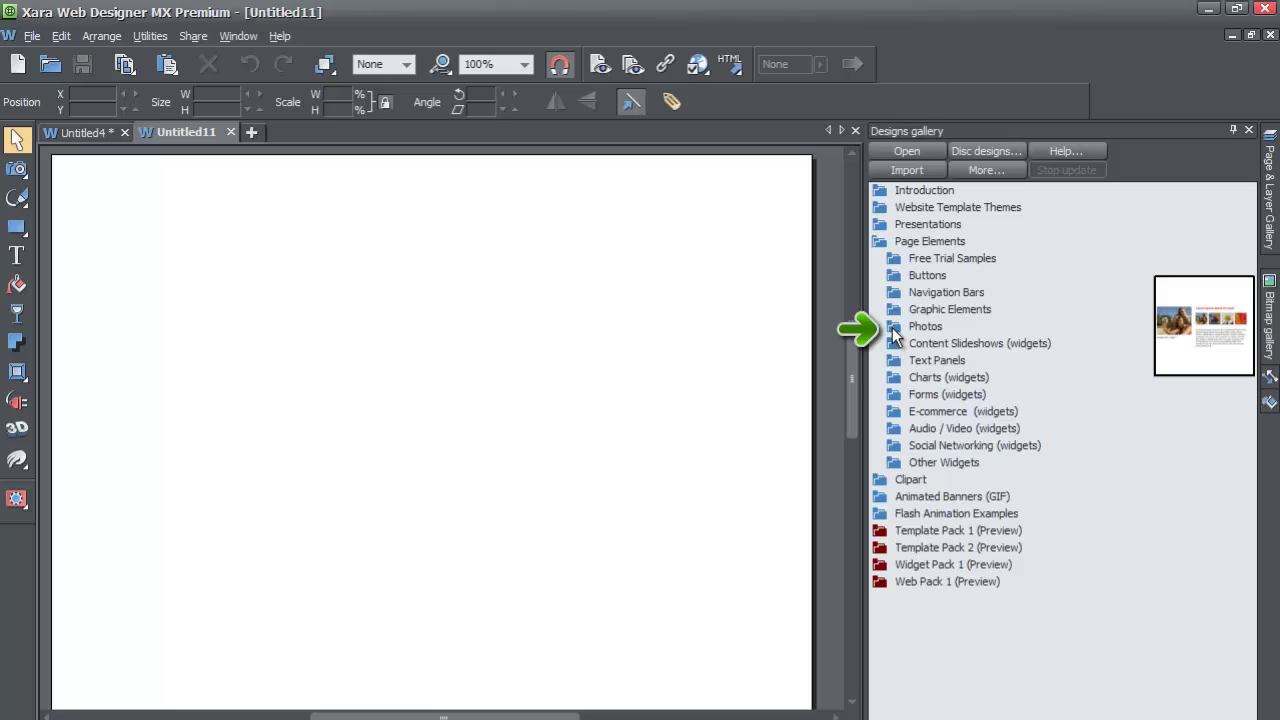
pyautogui.click(892, 328)
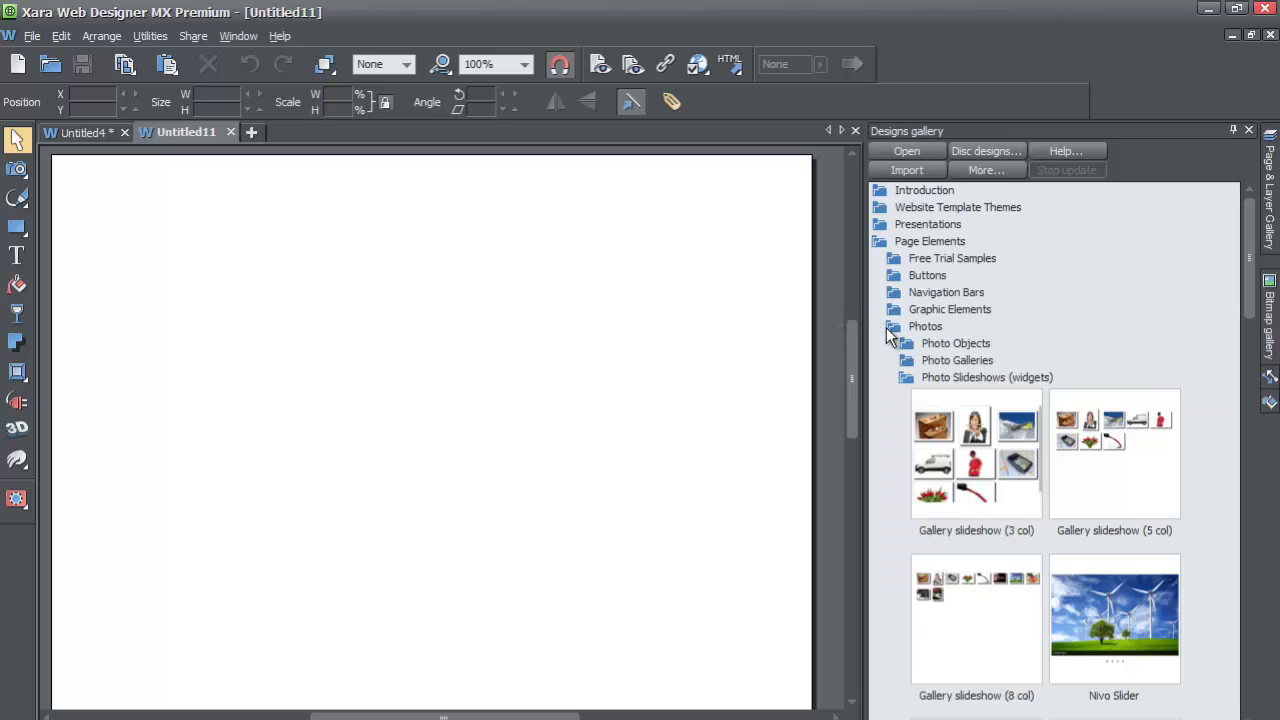
# Show the Photo Slideshows widgets and choose the Nivo Slider design
pyautogui.click(906, 380)
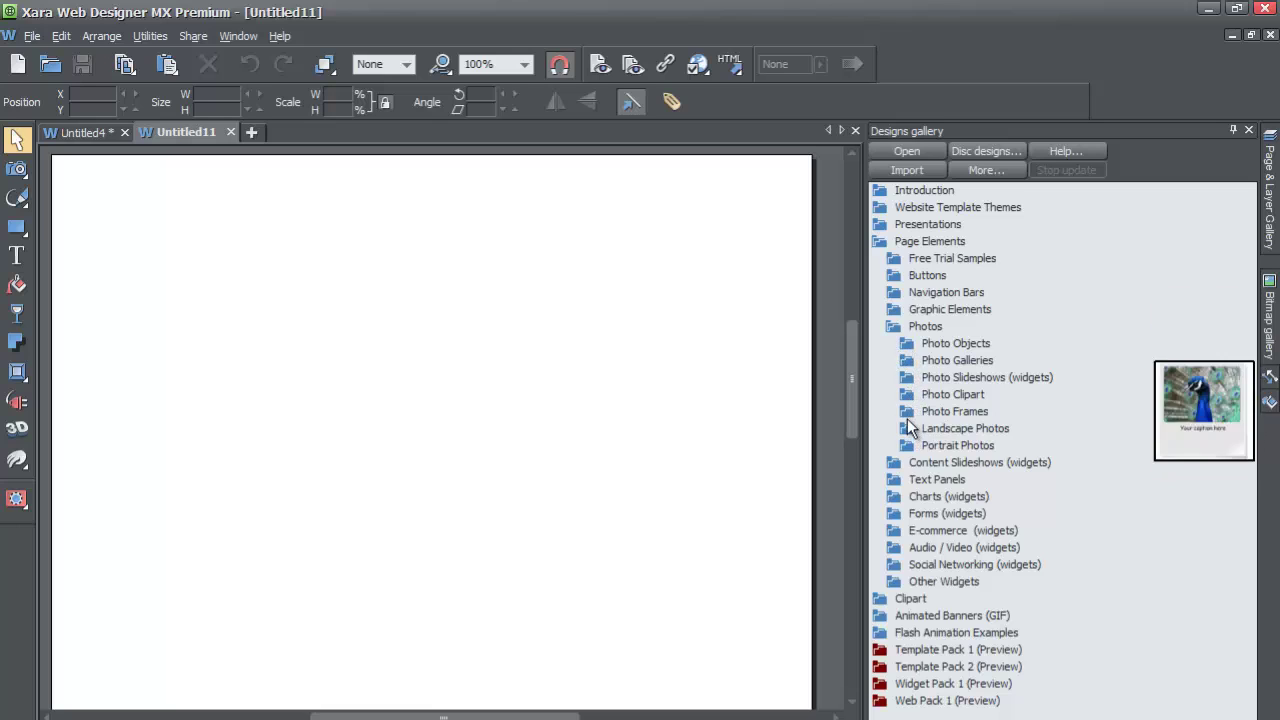
pyautogui.click(889, 326)
pyautogui.click(889, 326)
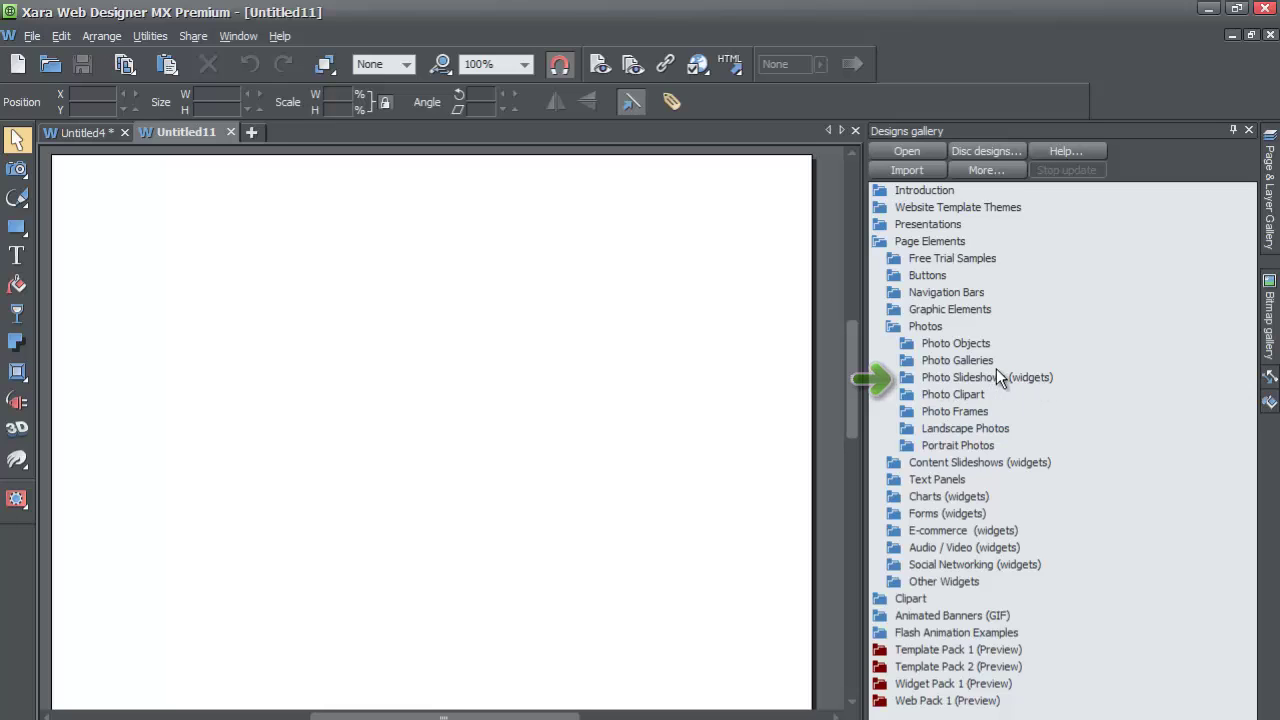
pyautogui.click(909, 376)
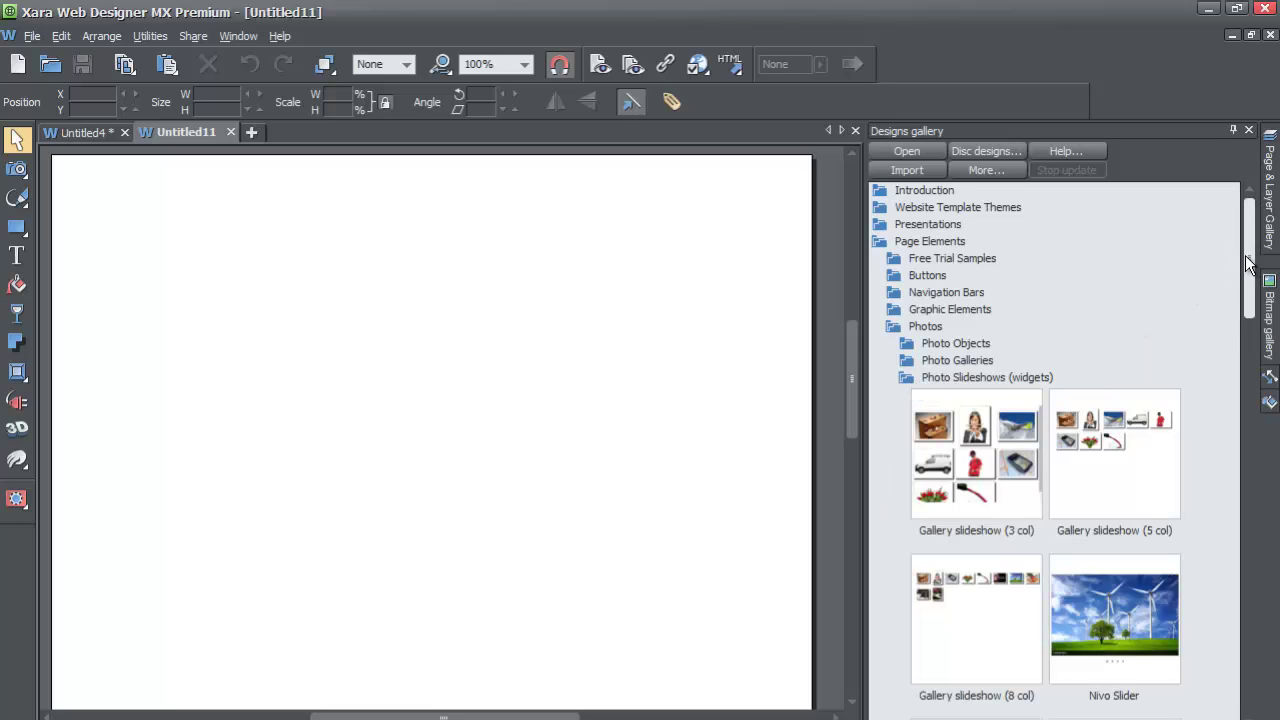
pyautogui.moveTo(1249, 252); pyautogui.dragTo(1254, 318)
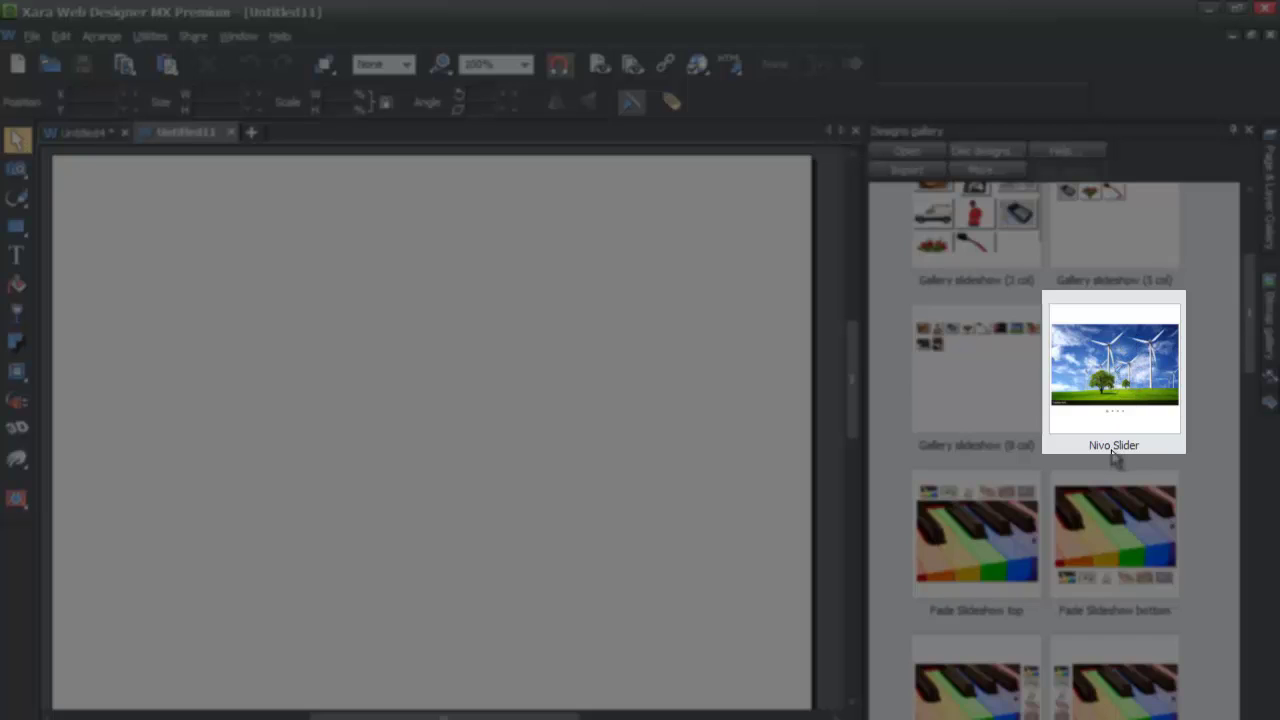
pyautogui.click(1122, 364)
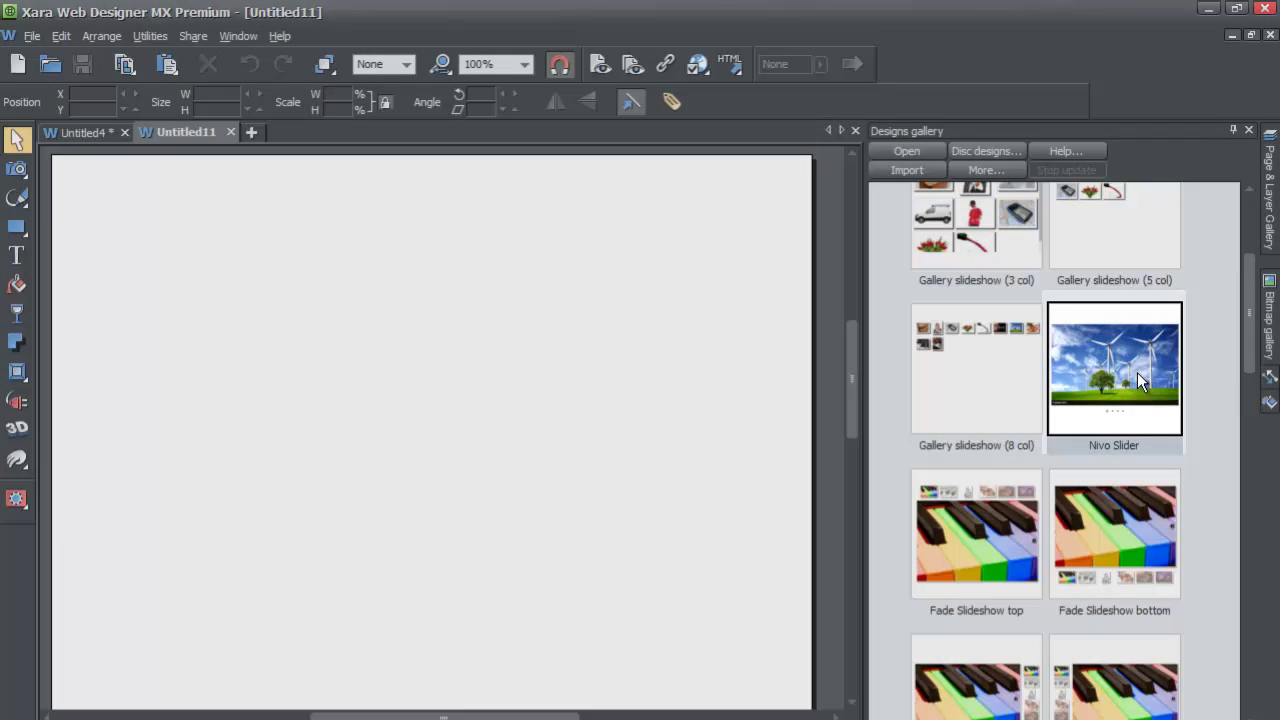
# Drag the Nivo Slider design onto the blank page as a 610 by 440 px widget
pyautogui.moveTo(1137, 372); pyautogui.dragTo(368, 384)
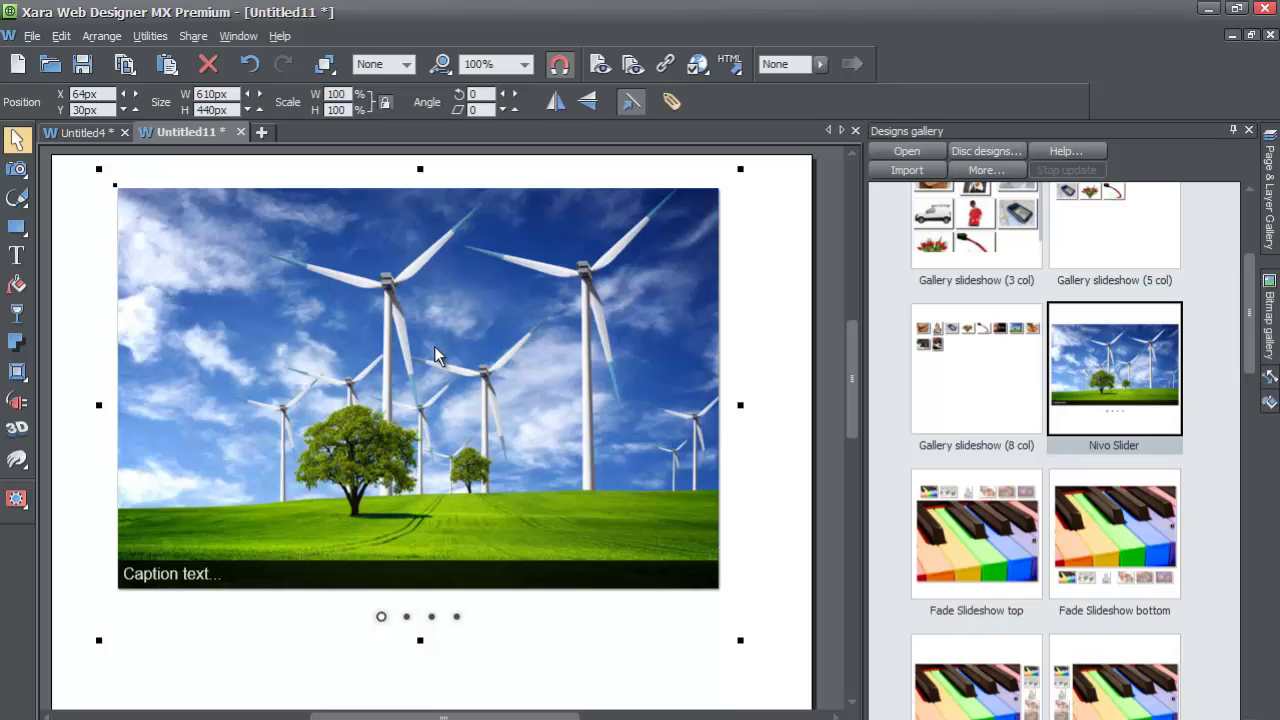
# Retype the windmill slide caption as 'Green Company Produces New Technology to Save 1 Billion Hours of…'
pyautogui.doubleClick(434, 348)
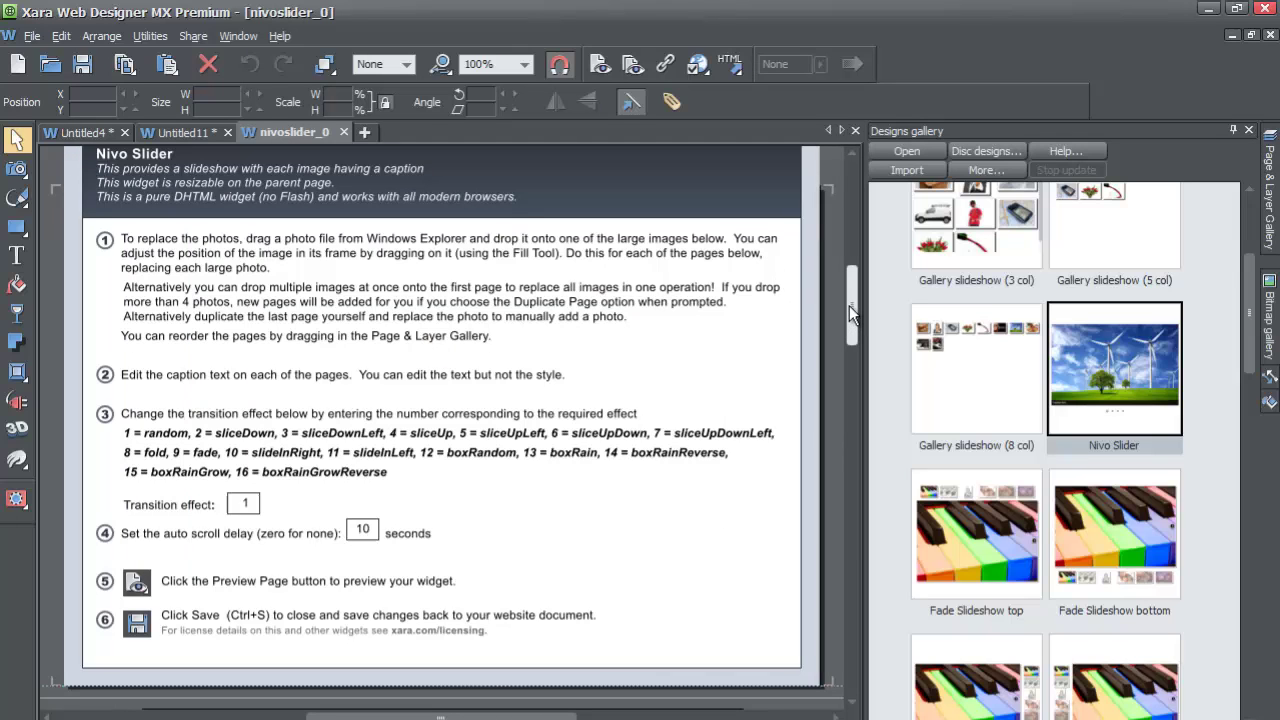
pyautogui.moveTo(849, 305); pyautogui.dragTo(868, 374)
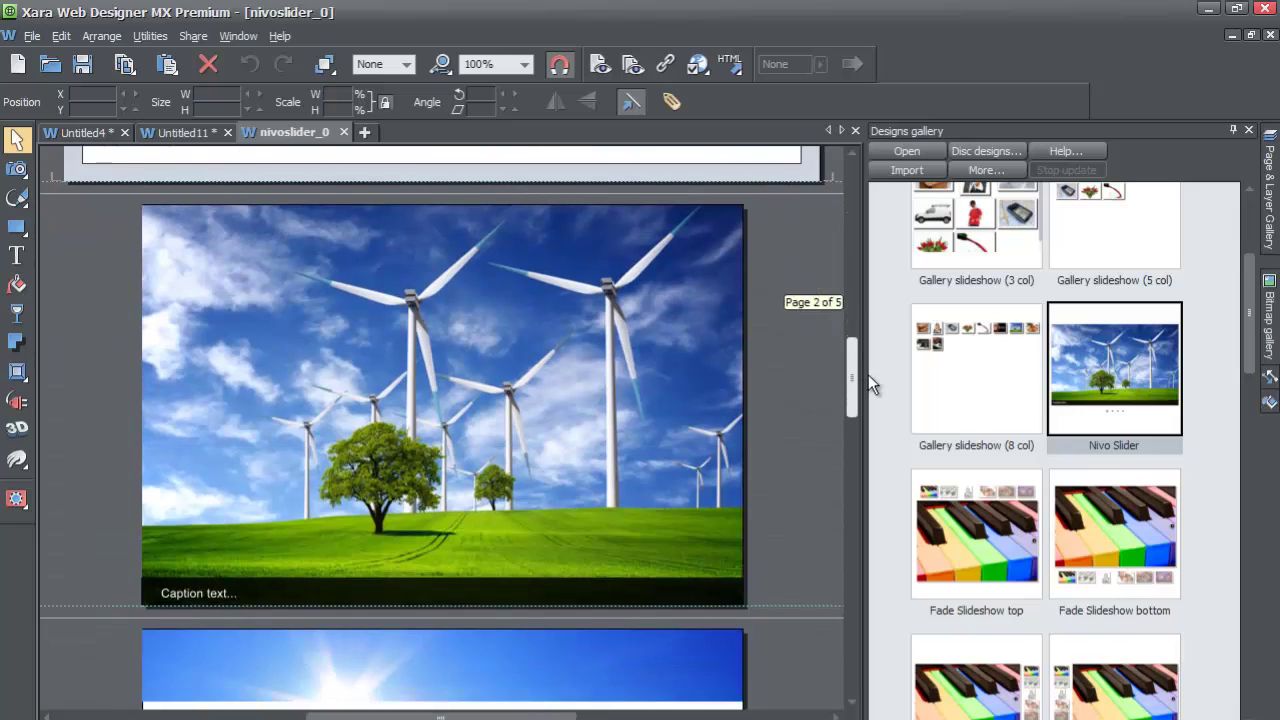
pyautogui.doubleClick(214, 593)
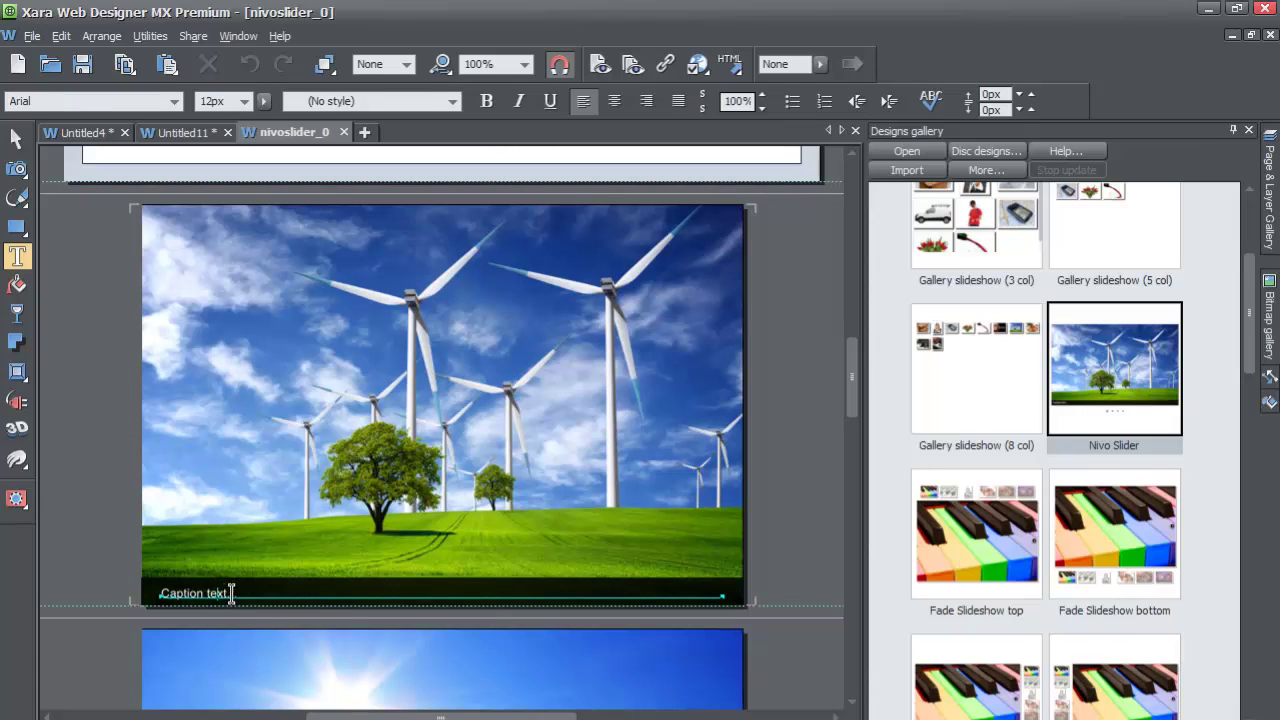
pyautogui.moveTo(231, 593); pyautogui.dragTo(150, 580)
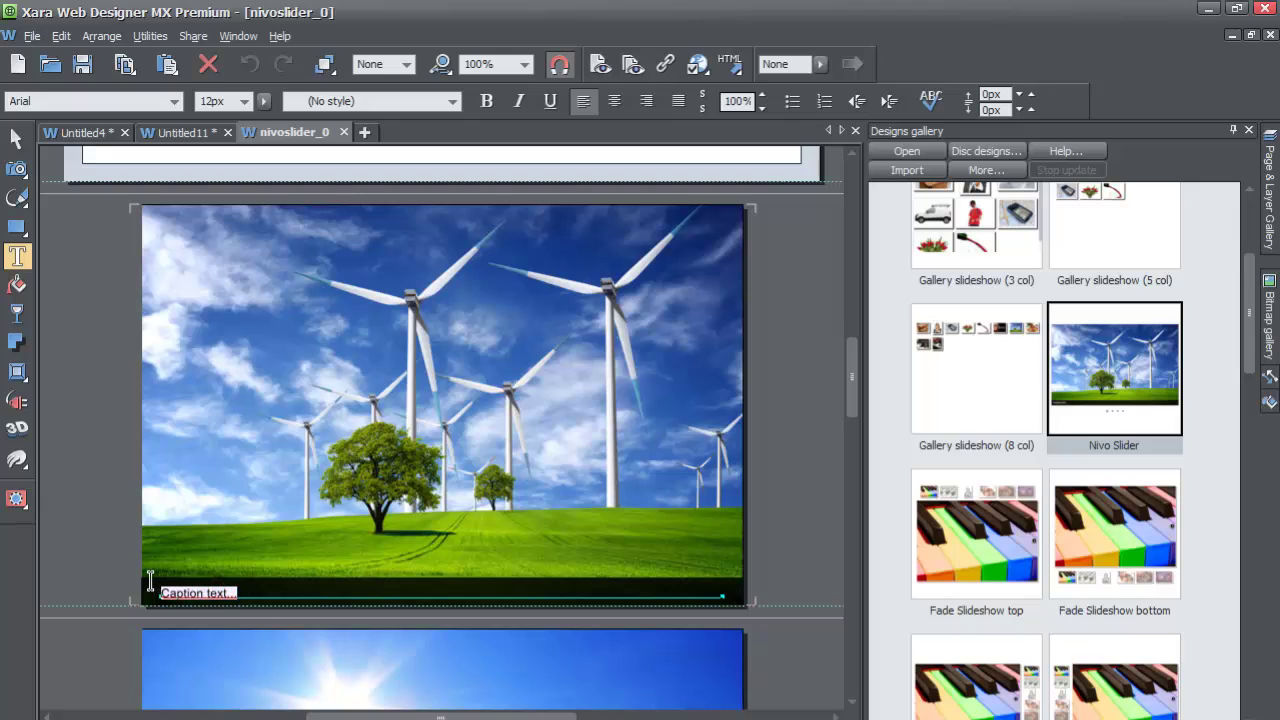
pyautogui.write('G')
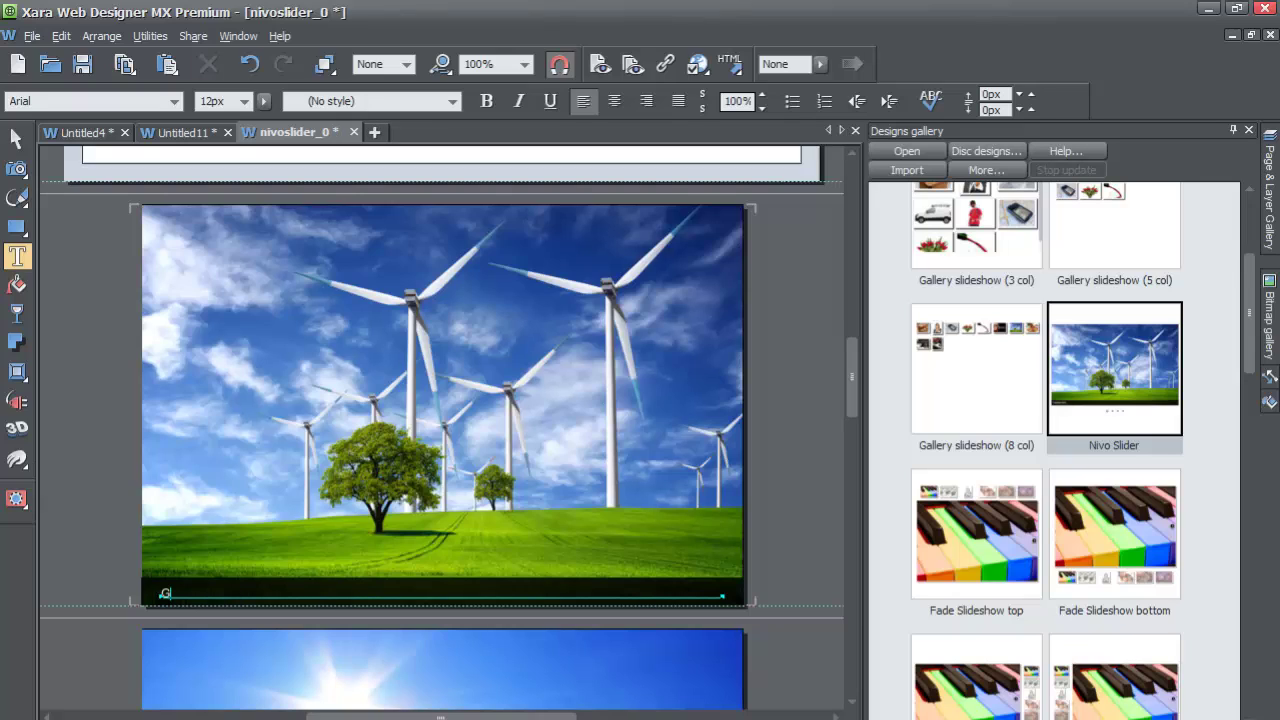
pyautogui.write('reen Compan')
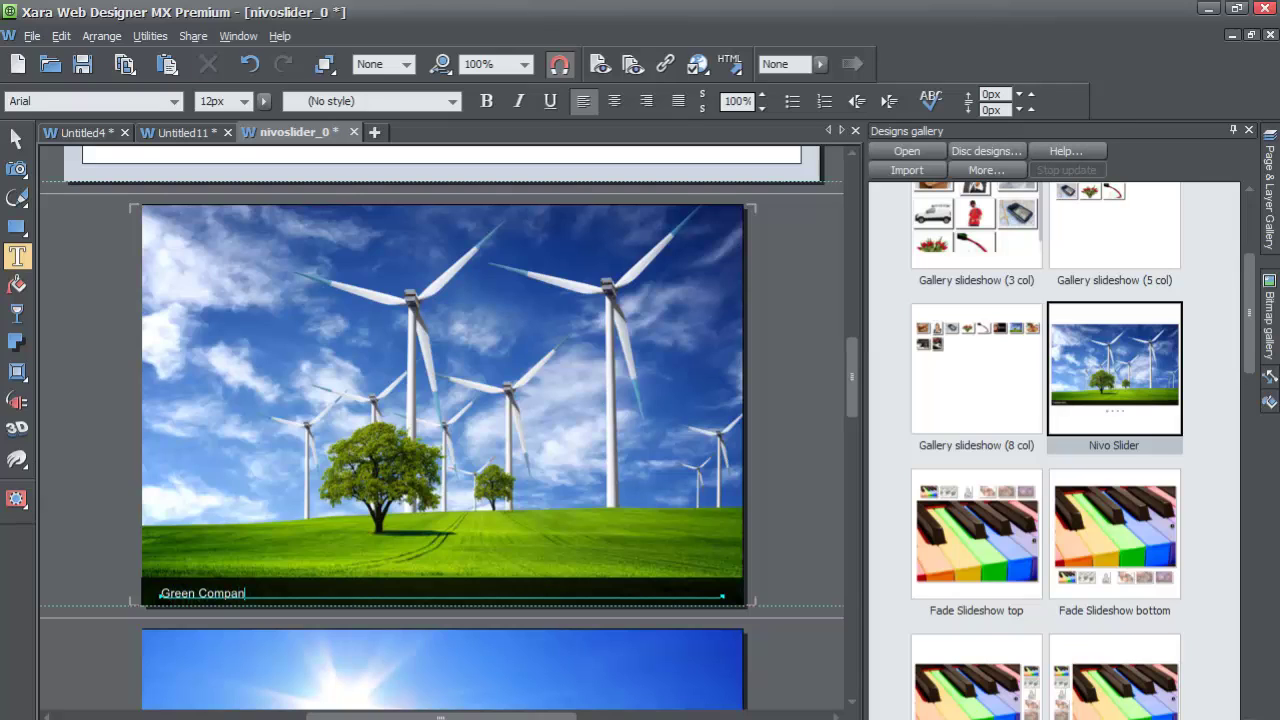
pyautogui.write('y Produces New Technology to Save')
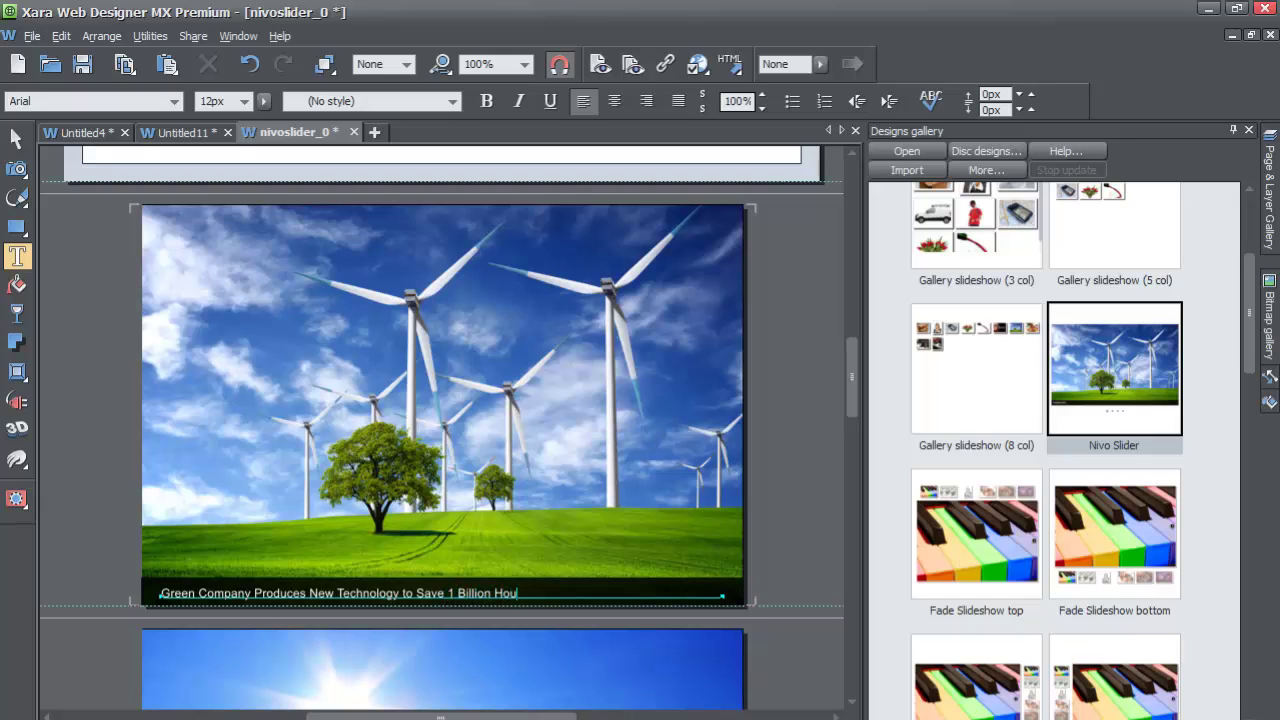
pyautogui.write('1 Billion Hours of Electricity')
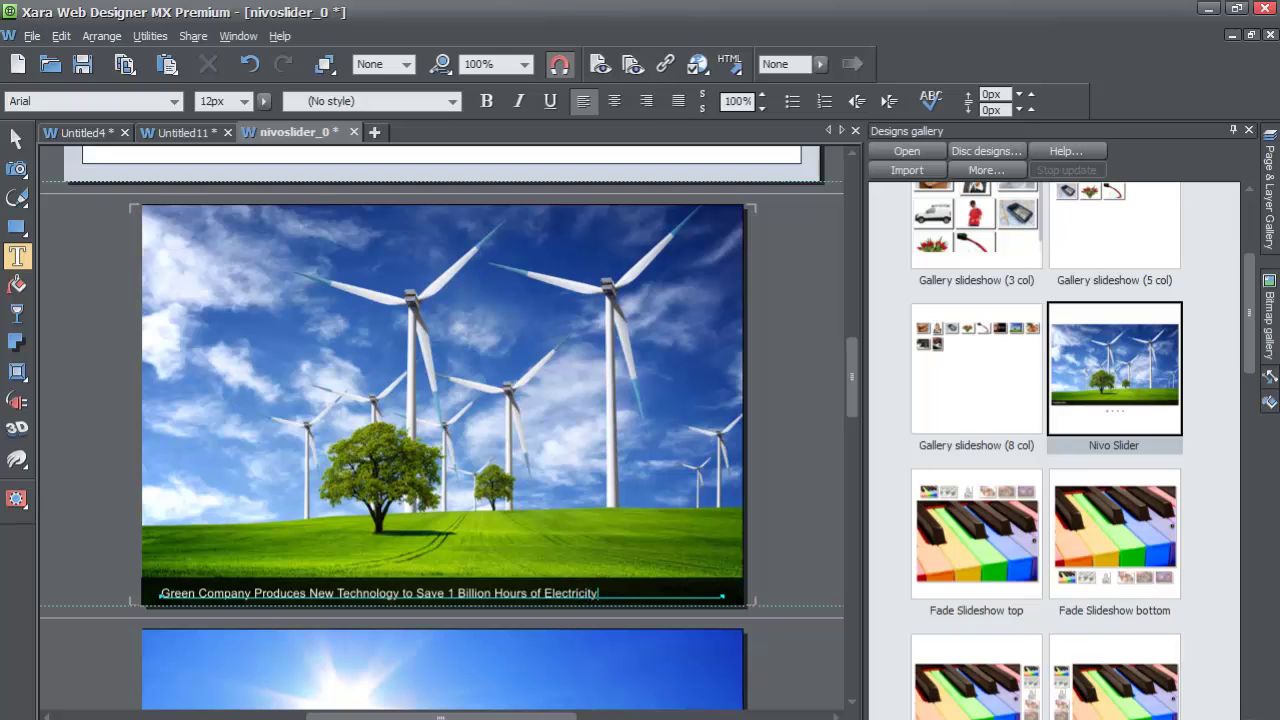
# Finish caption editing and preview the website in the browser
pyautogui.click(18, 140)
pyautogui.click(88, 308)
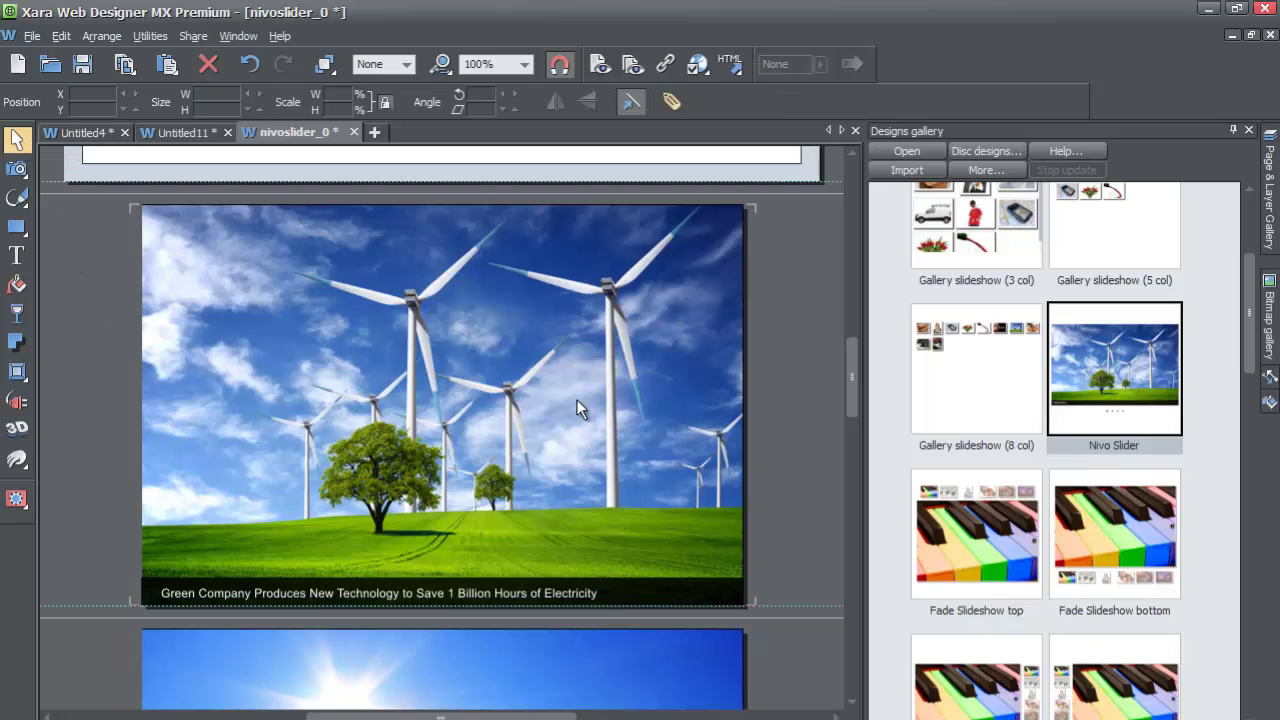
pyautogui.moveTo(844, 380)
pyautogui.mouseDown()
pyautogui.moveTo(851, 360)
pyautogui.moveTo(850, 378)
pyautogui.mouseUp()
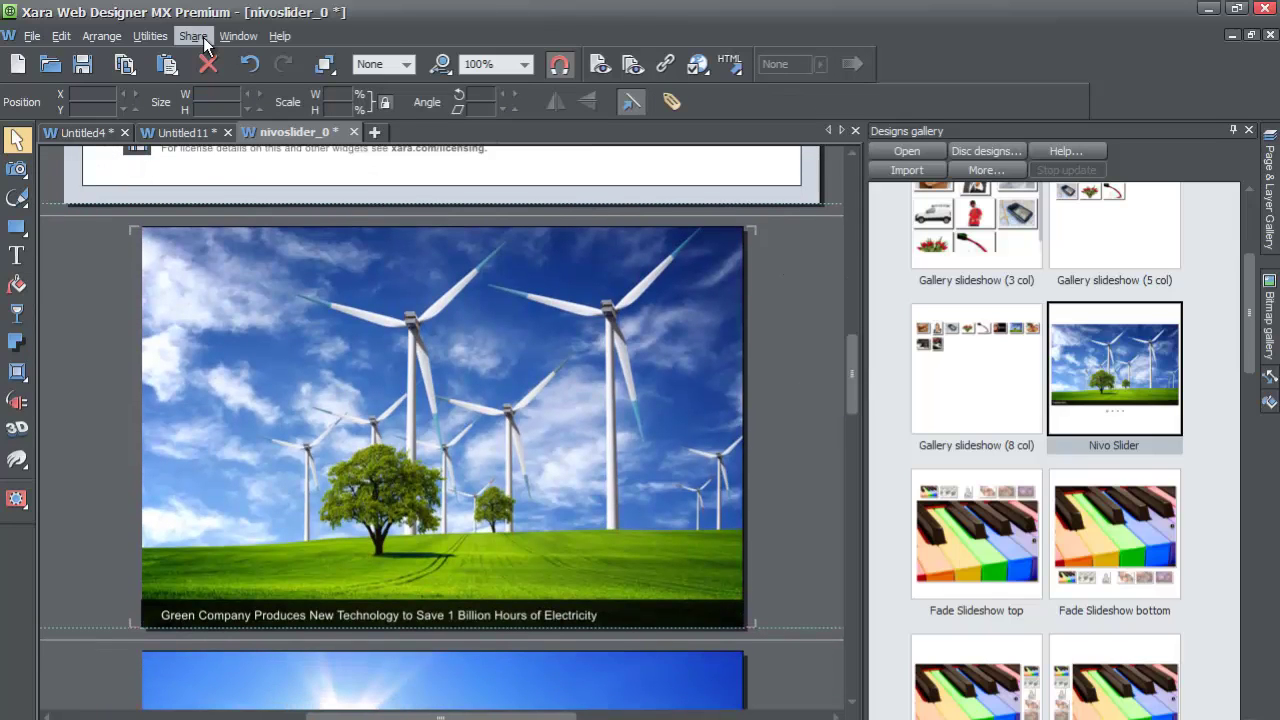
pyautogui.click(32, 36)
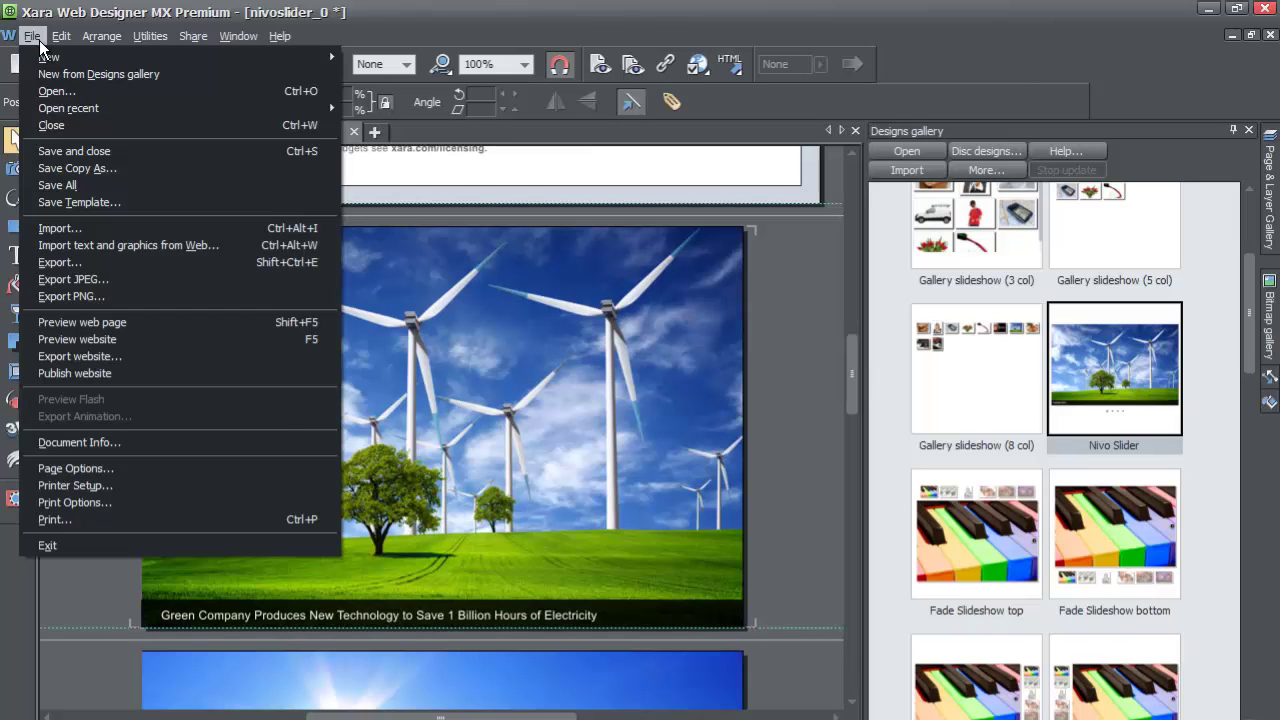
pyautogui.click(76, 340)
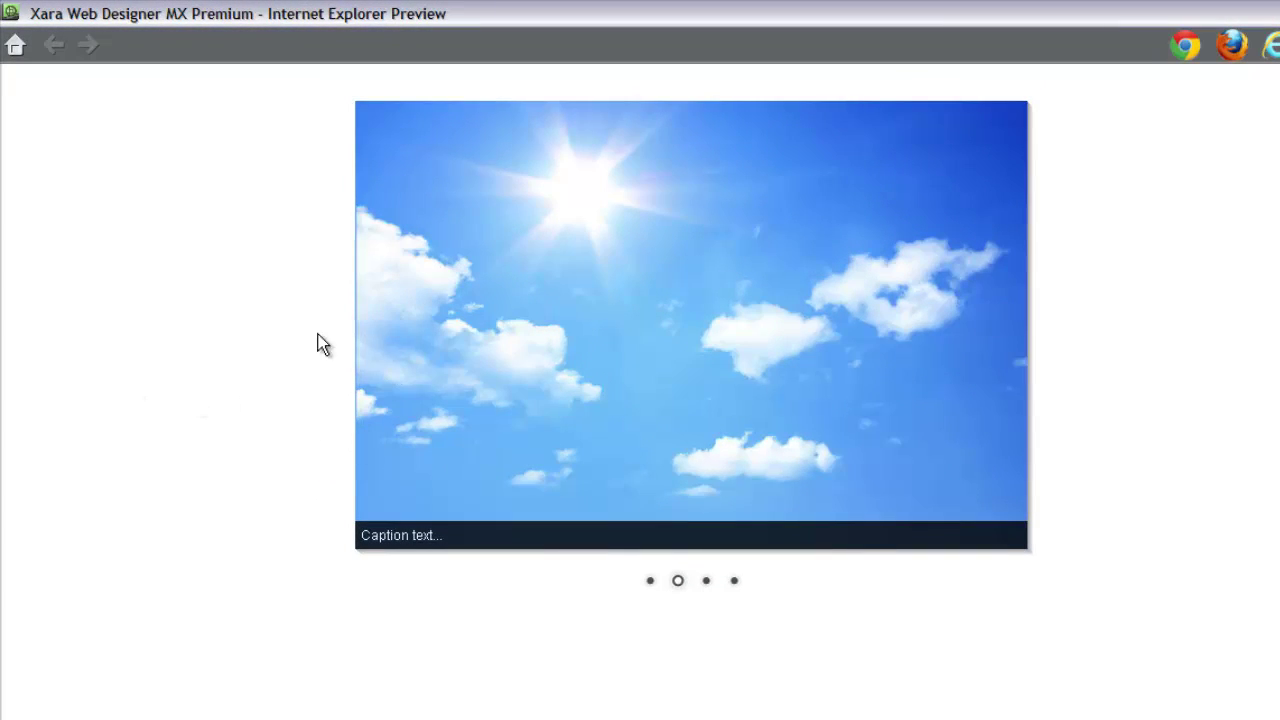
# Cycle repeatedly through the wind-turbine, sky, airport and airliner slides with the pager dots
pyautogui.moveTo(908, 498)
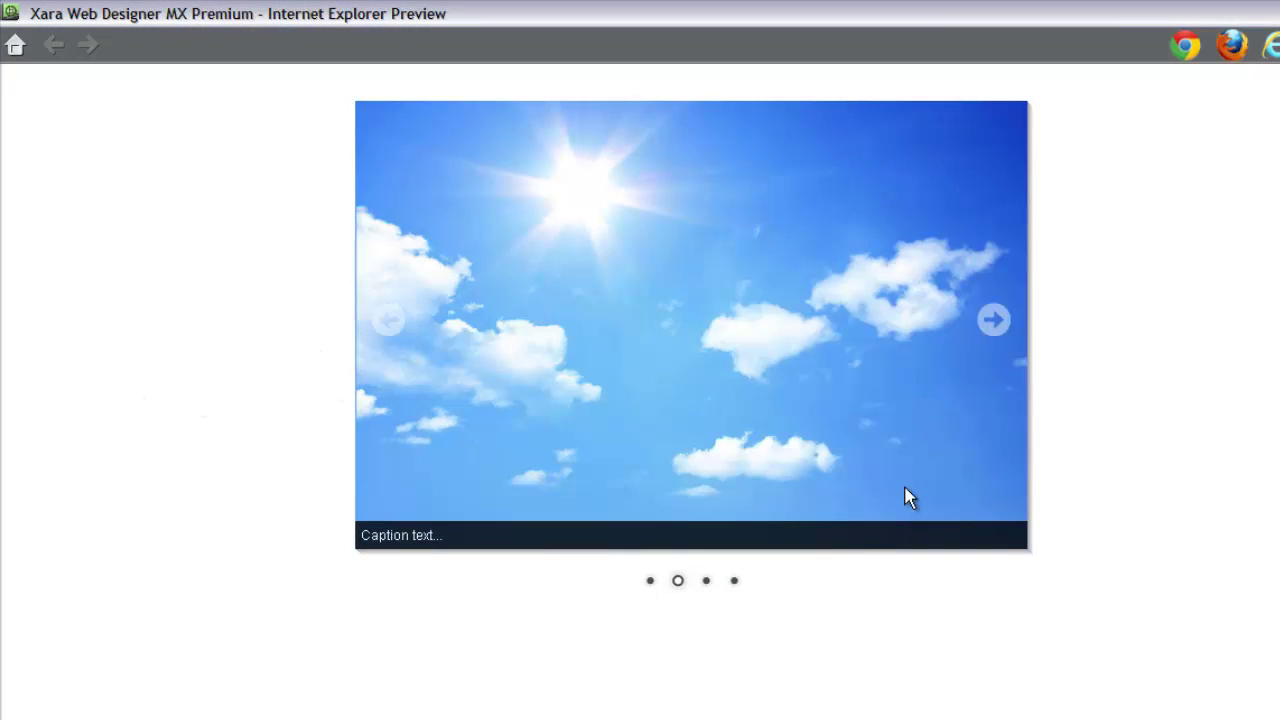
pyautogui.click(707, 582)
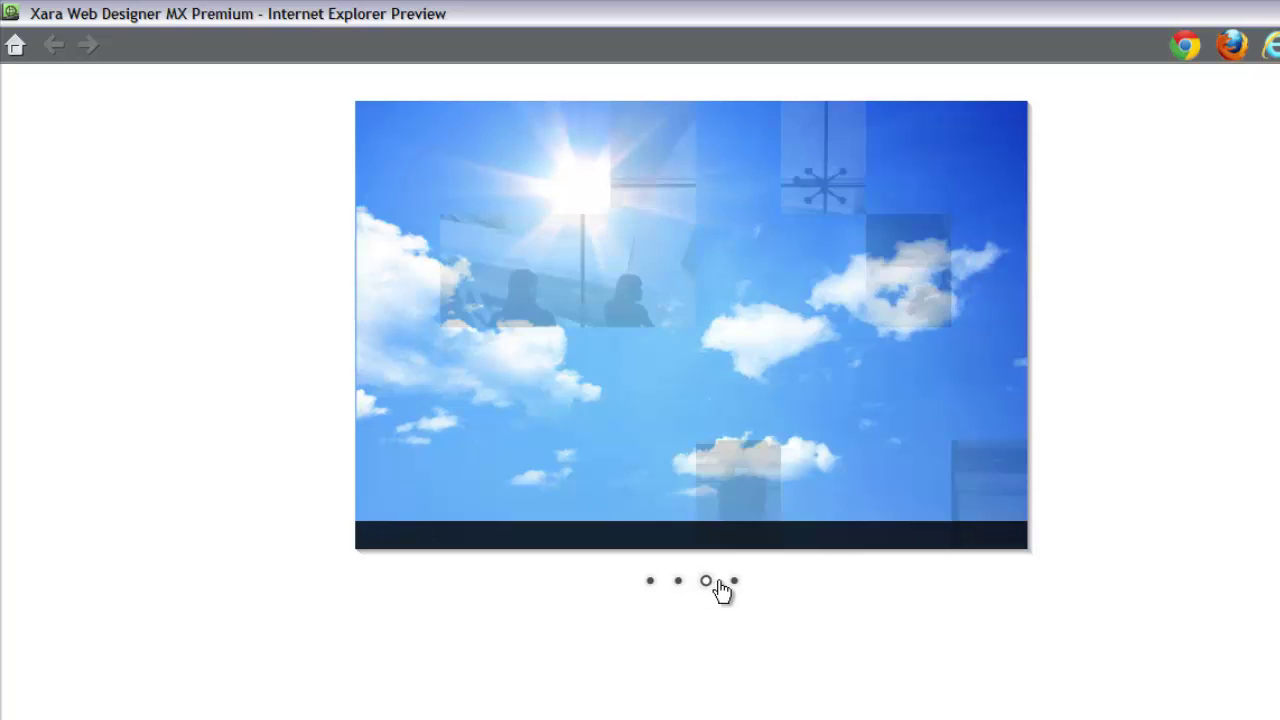
pyautogui.click(735, 582)
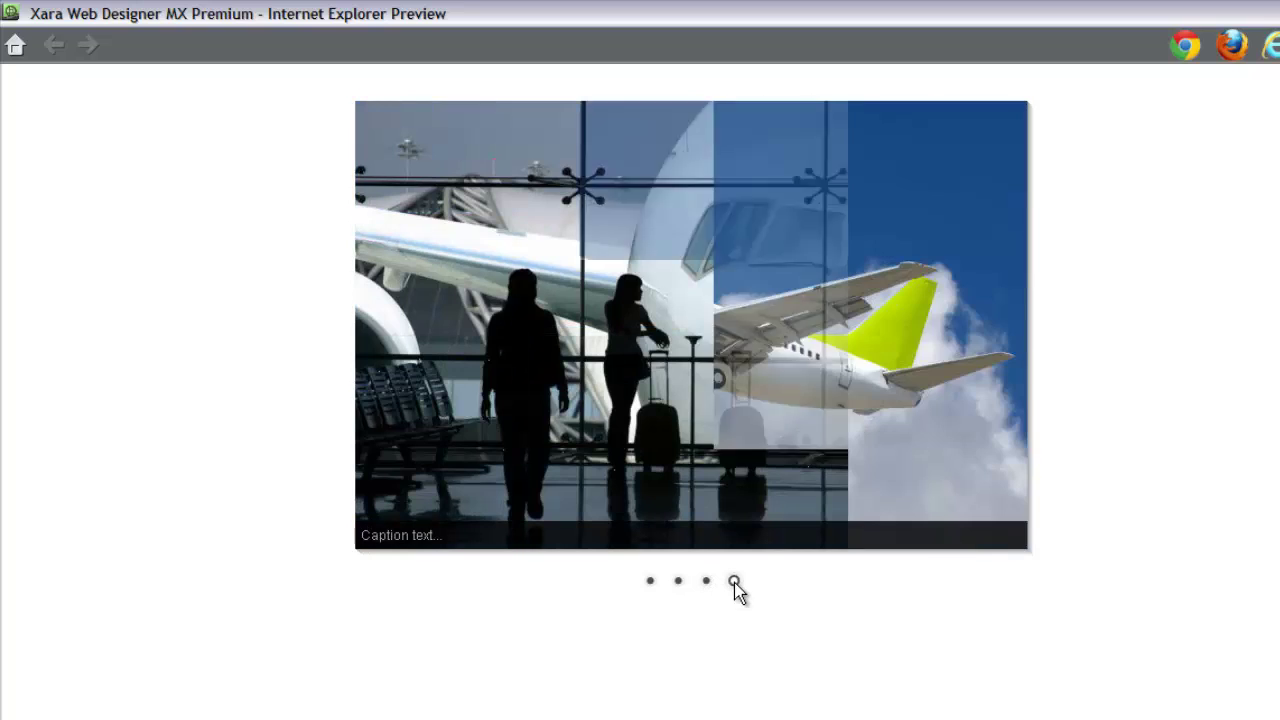
pyautogui.click(650, 582)
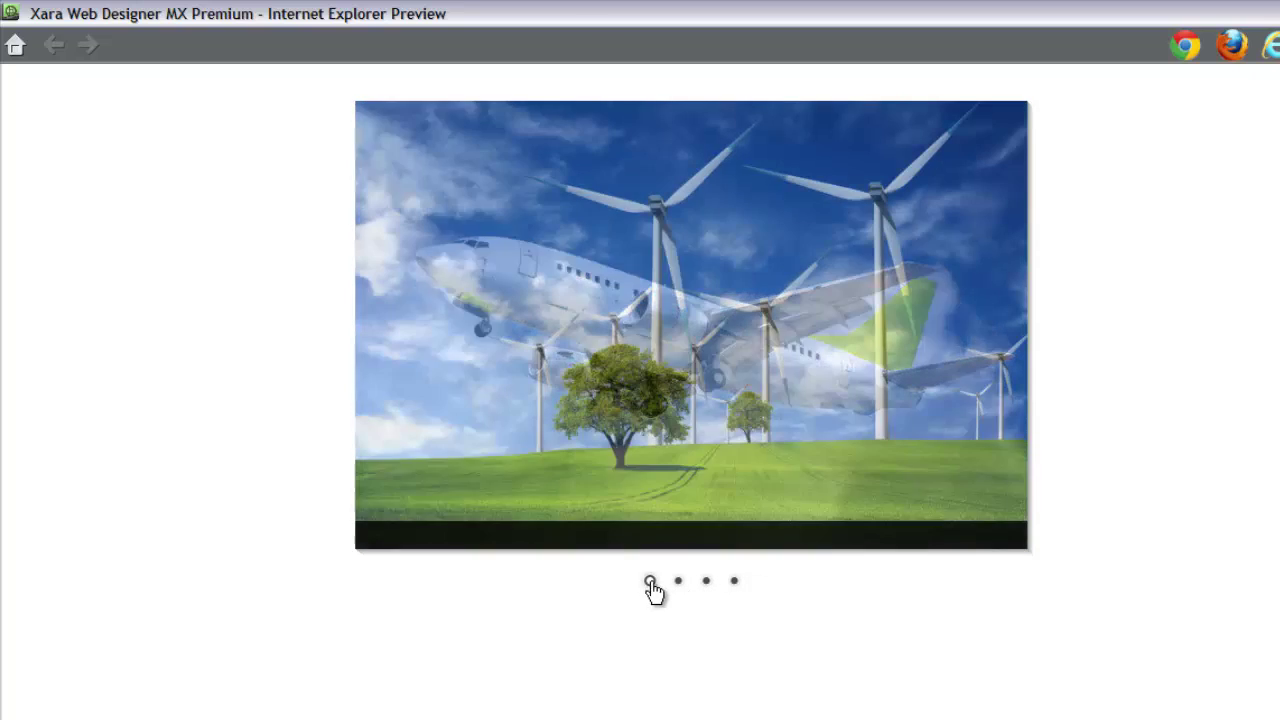
pyautogui.click(677, 581)
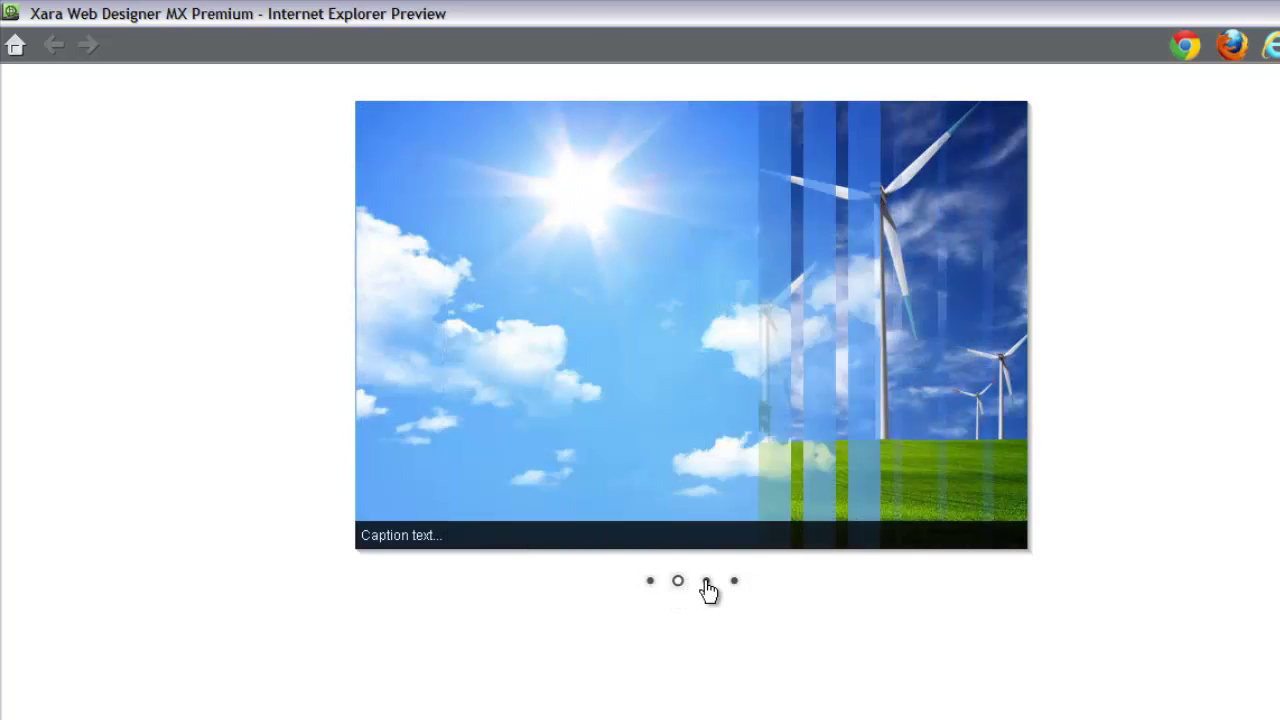
pyautogui.click(706, 582)
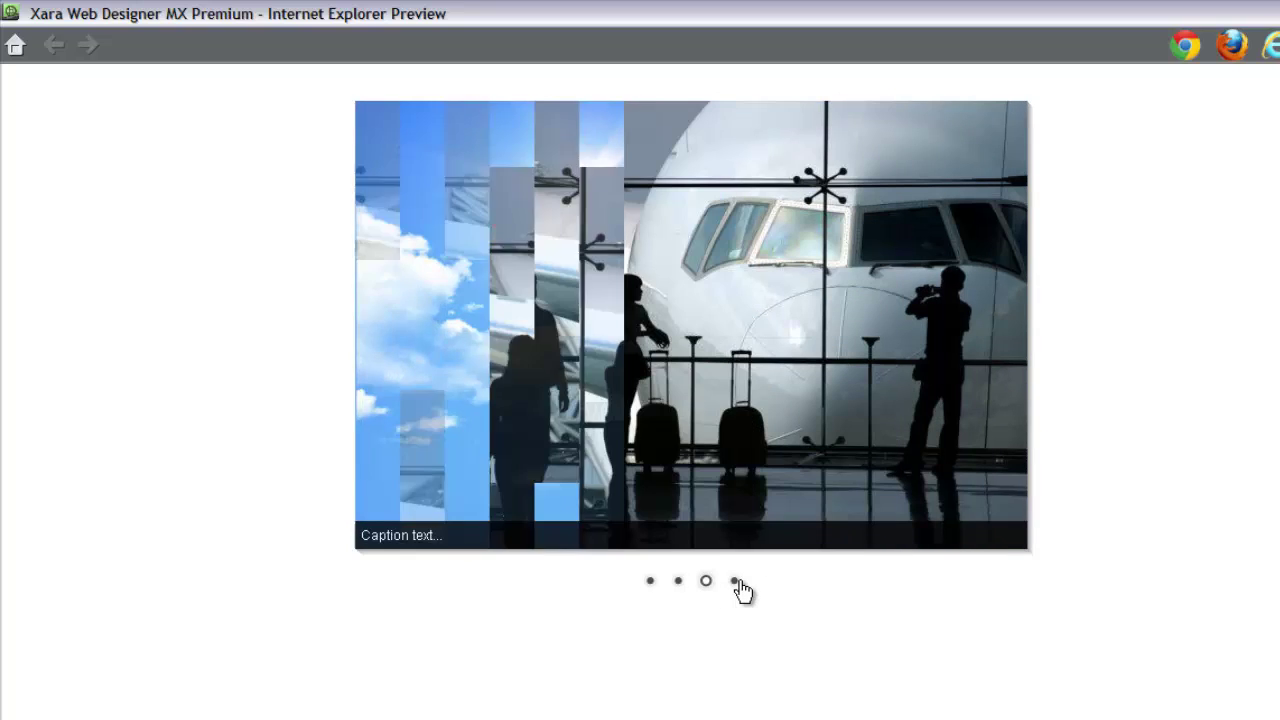
pyautogui.click(736, 582)
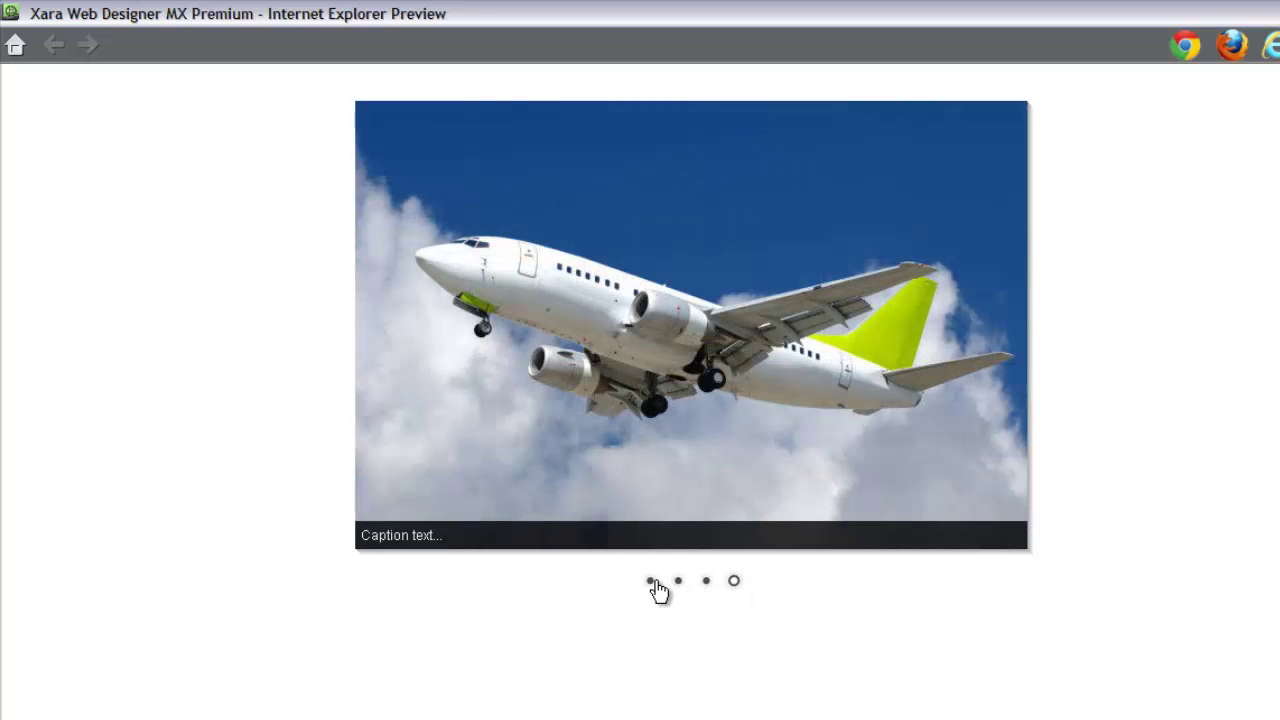
pyautogui.click(651, 582)
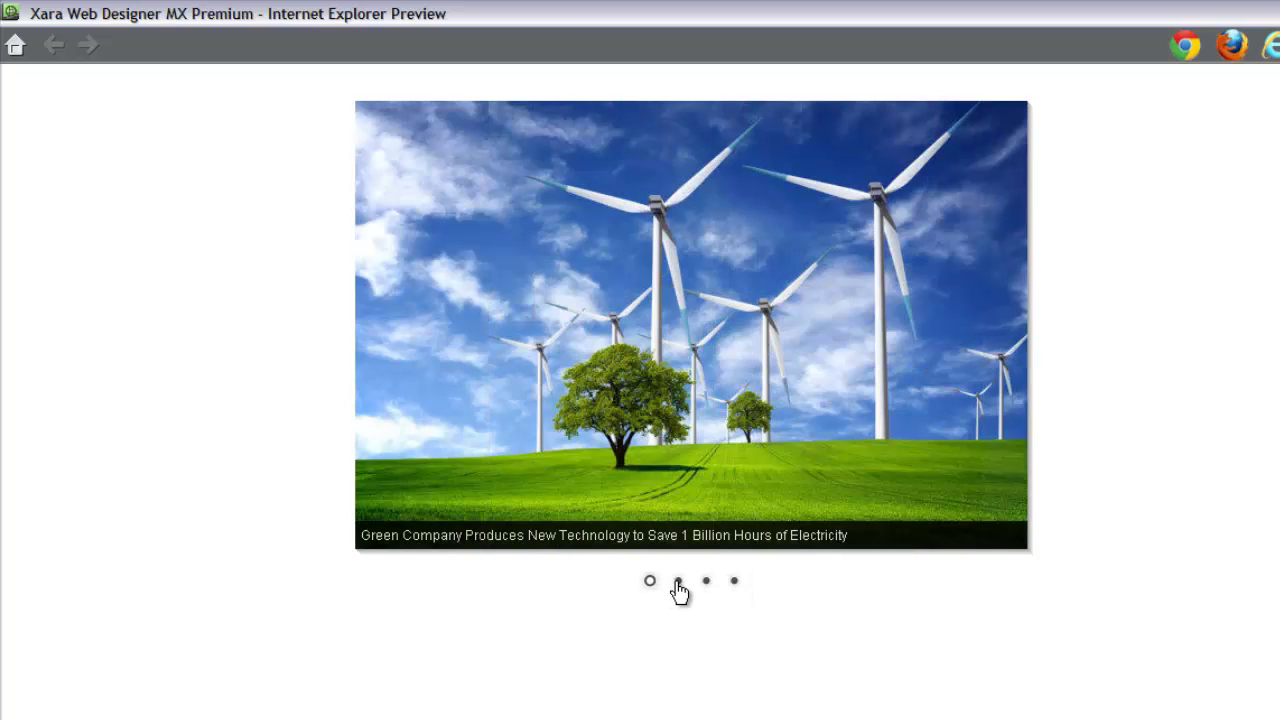
pyautogui.click(678, 582)
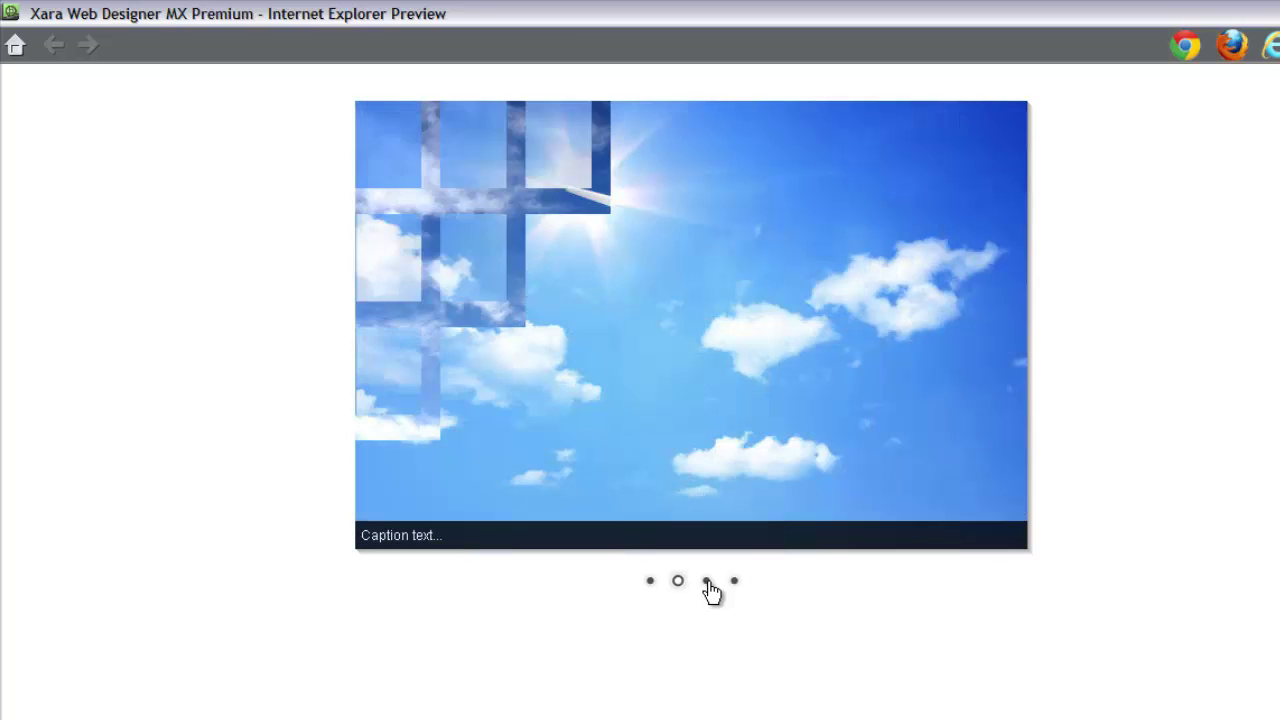
pyautogui.click(707, 582)
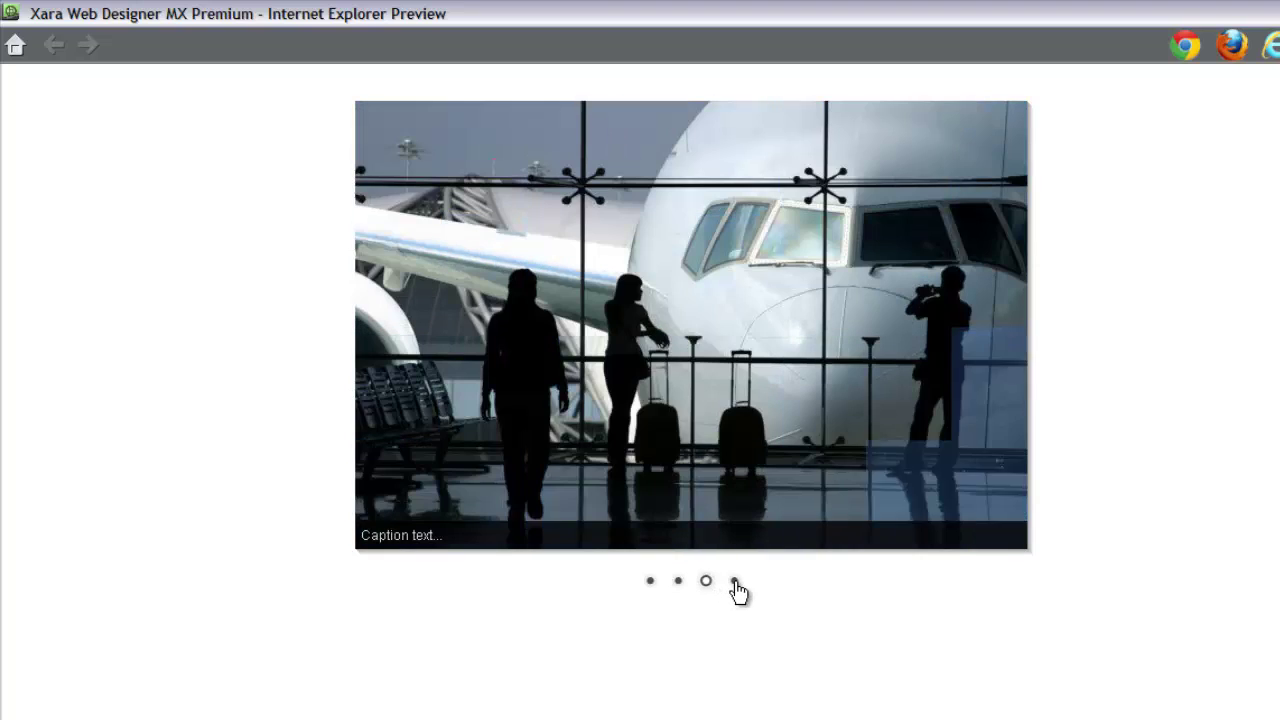
pyautogui.click(734, 582)
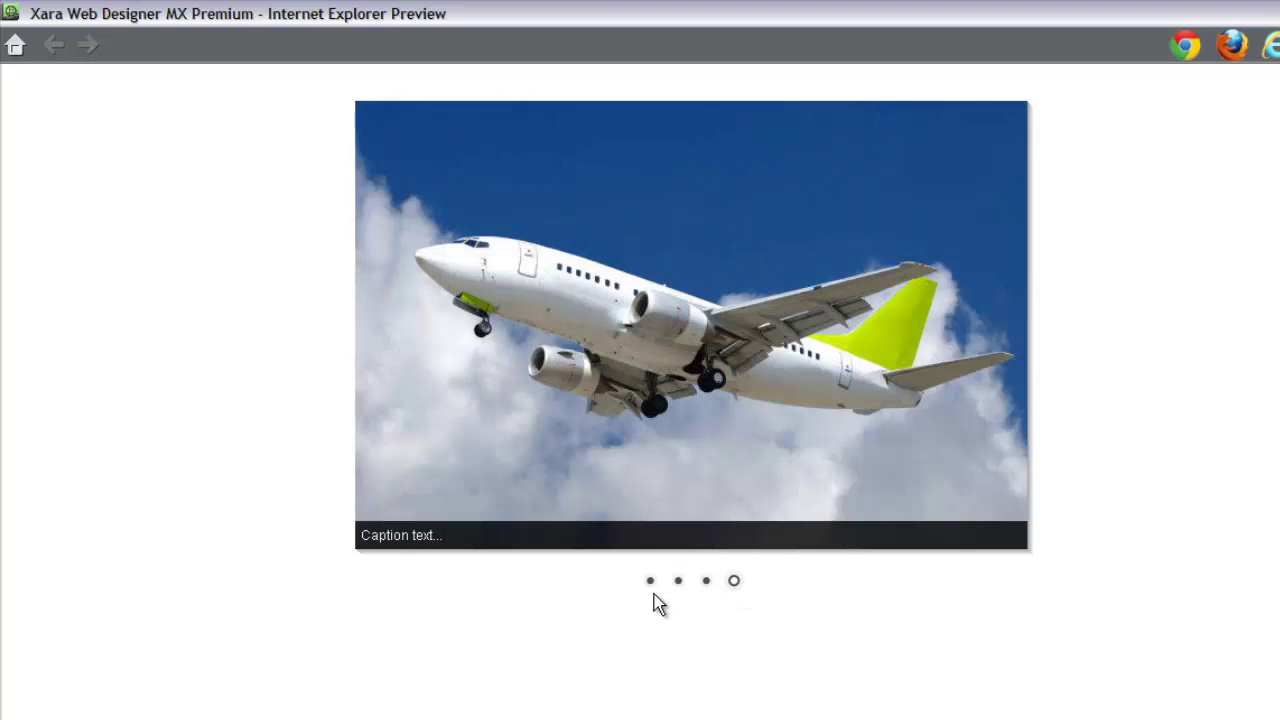
pyautogui.click(648, 584)
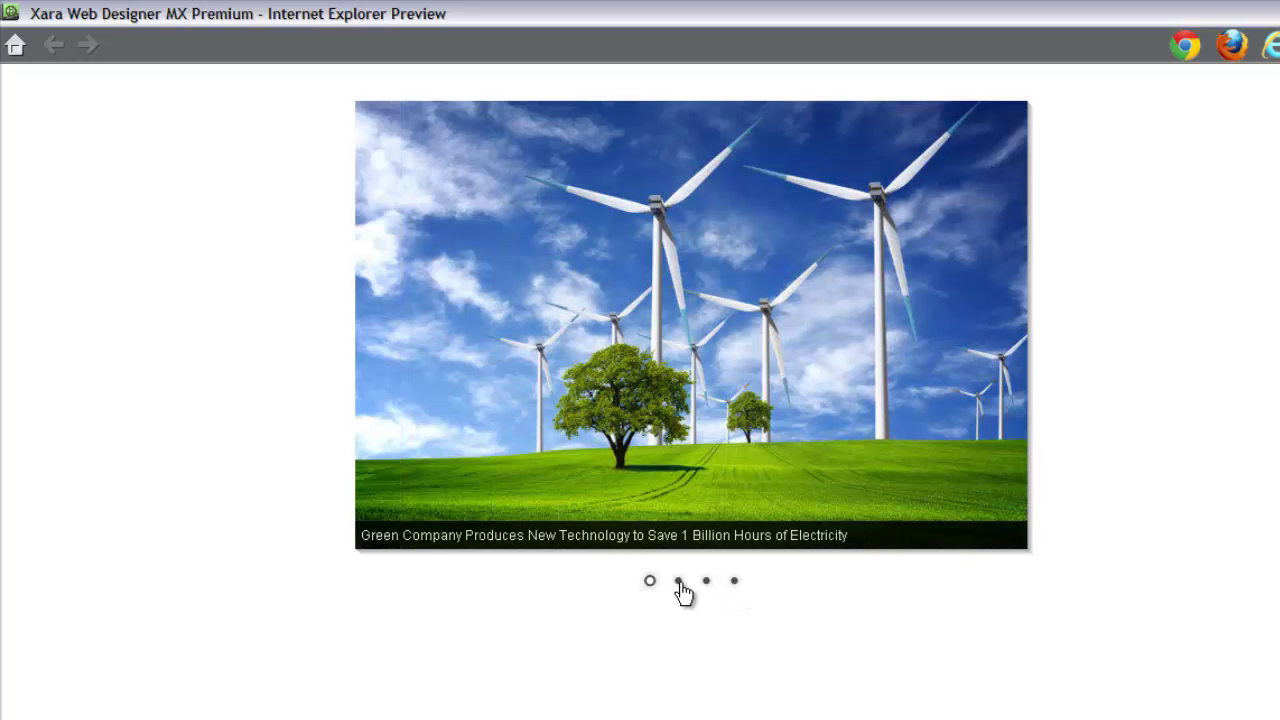
pyautogui.click(679, 583)
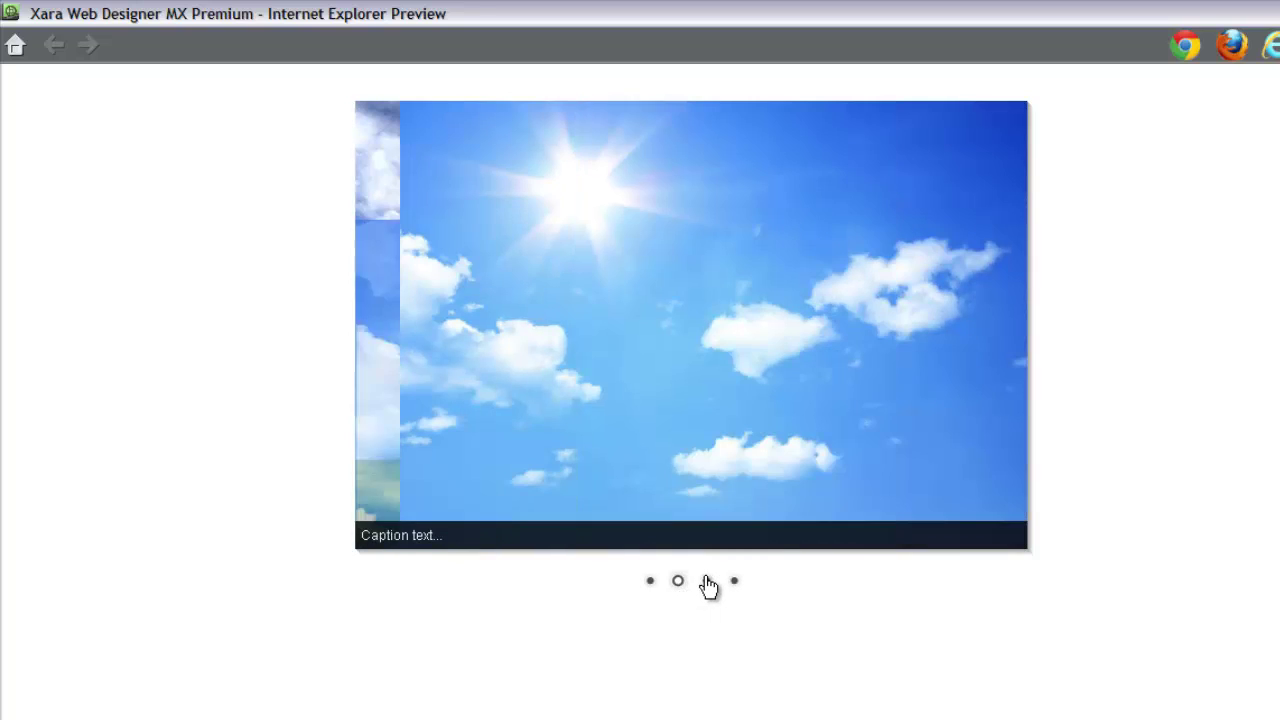
pyautogui.click(706, 582)
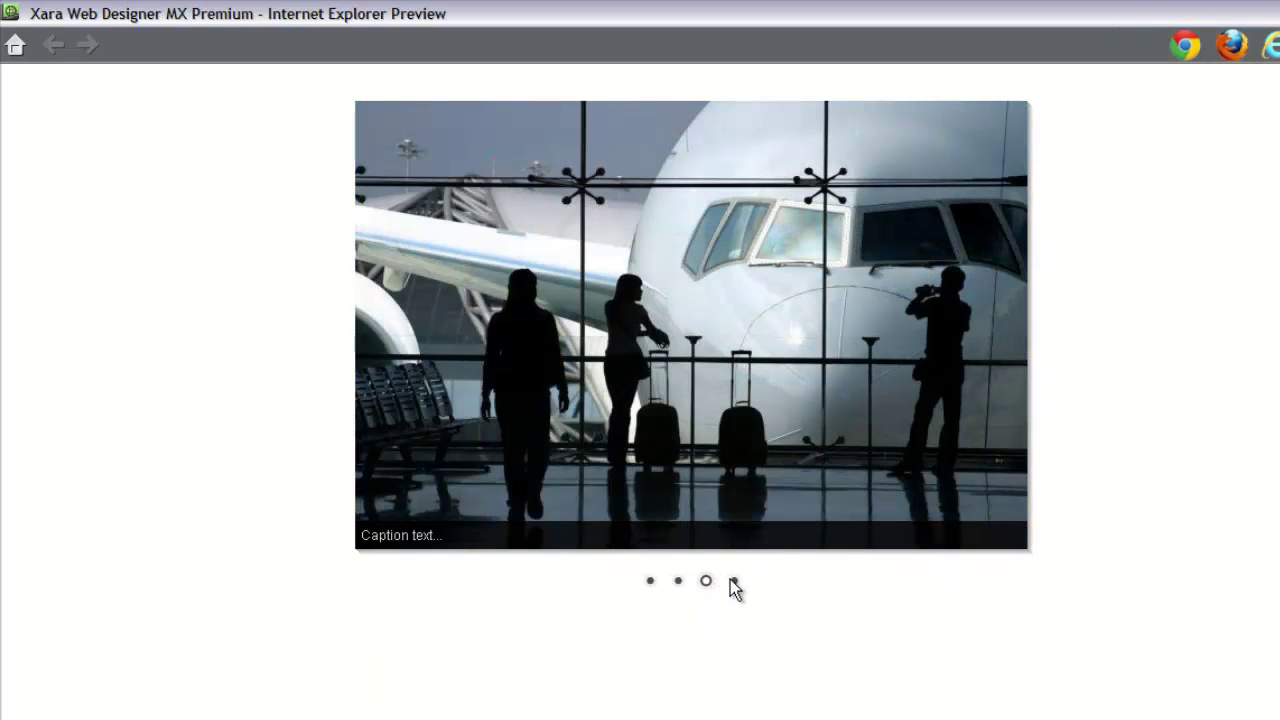
pyautogui.click(732, 582)
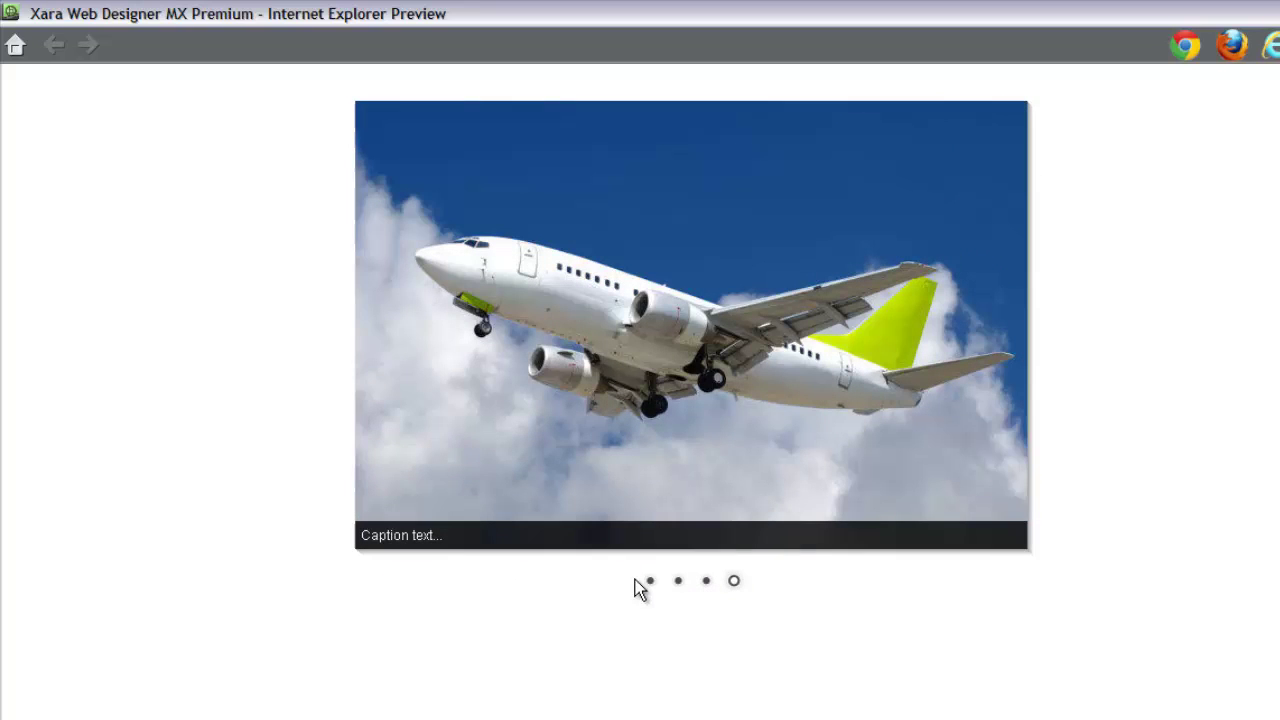
pyautogui.click(650, 582)
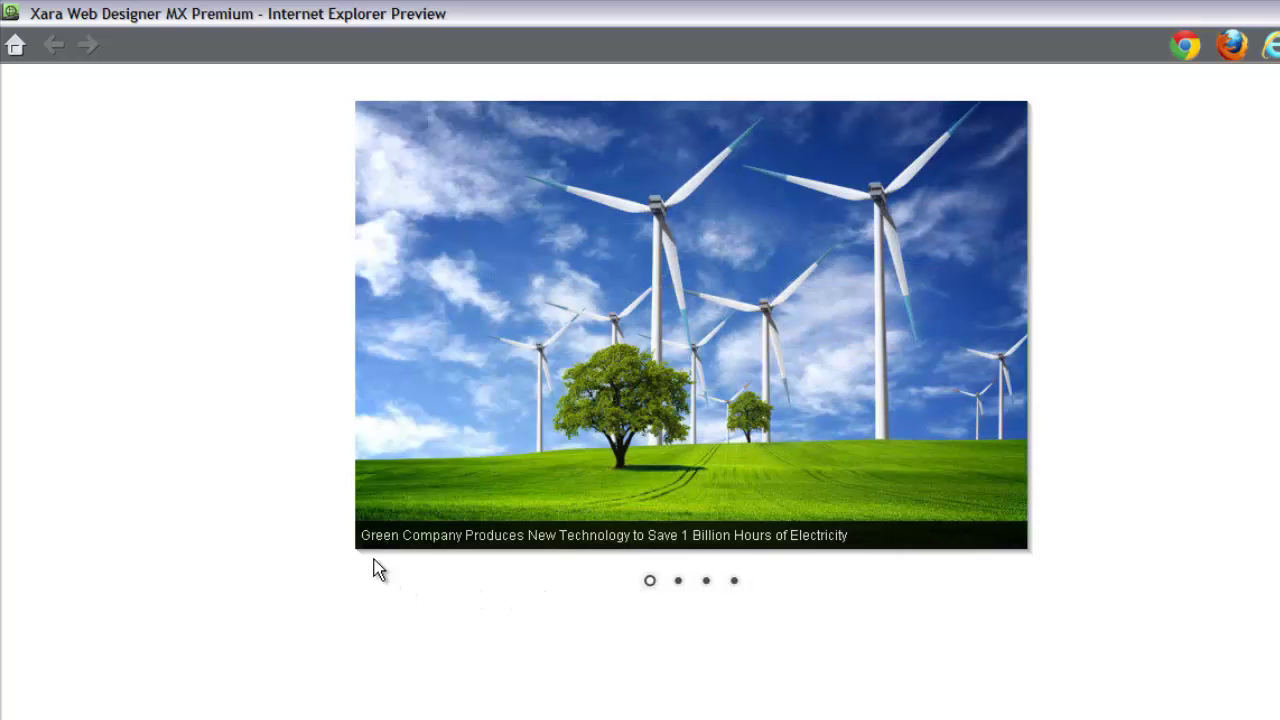
# Select and clear part of the caption, then step through the sky, airport and airliner slides
pyautogui.moveTo(377, 551)
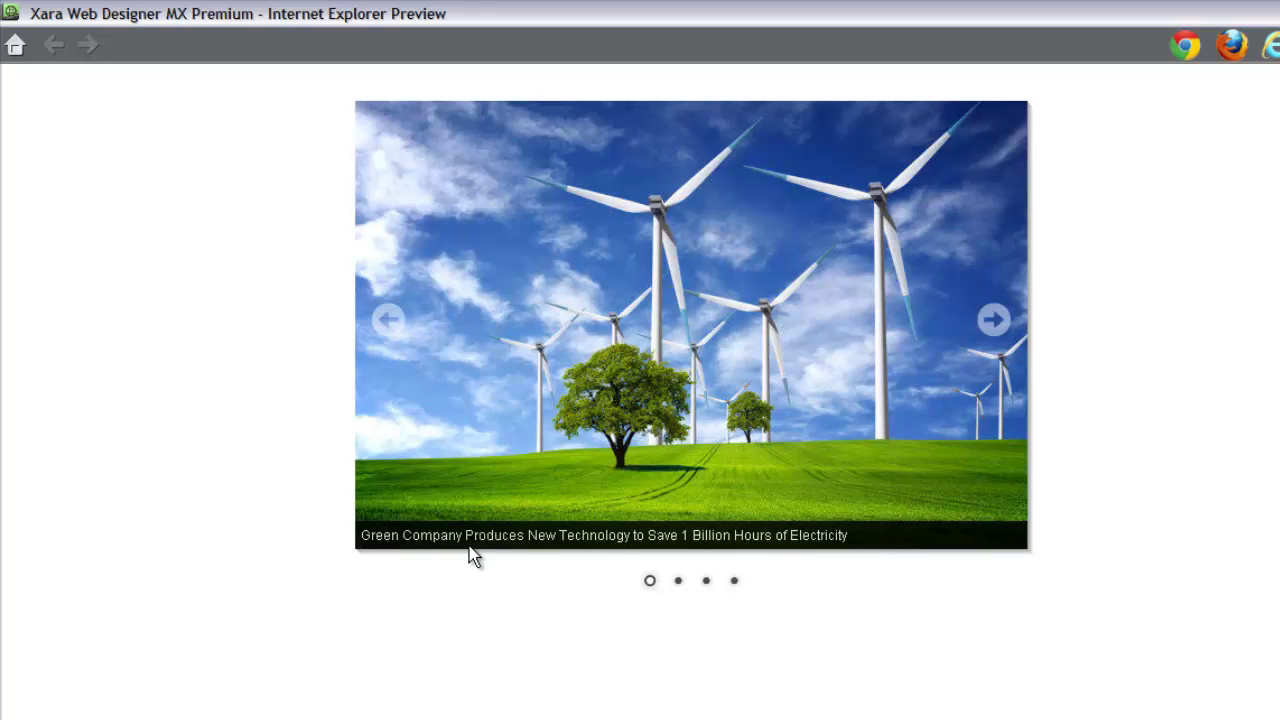
pyautogui.moveTo(593, 537); pyautogui.dragTo(627, 540)
pyautogui.click(684, 537)
pyautogui.click(677, 583)
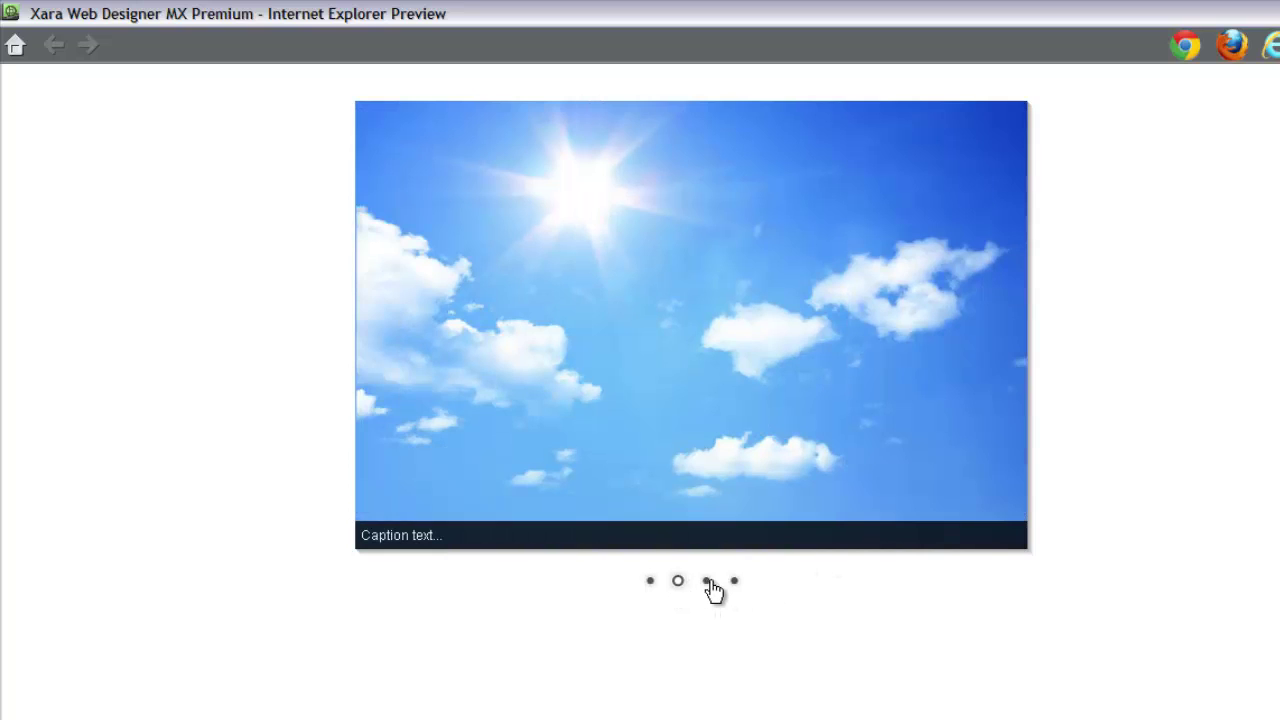
pyautogui.click(707, 583)
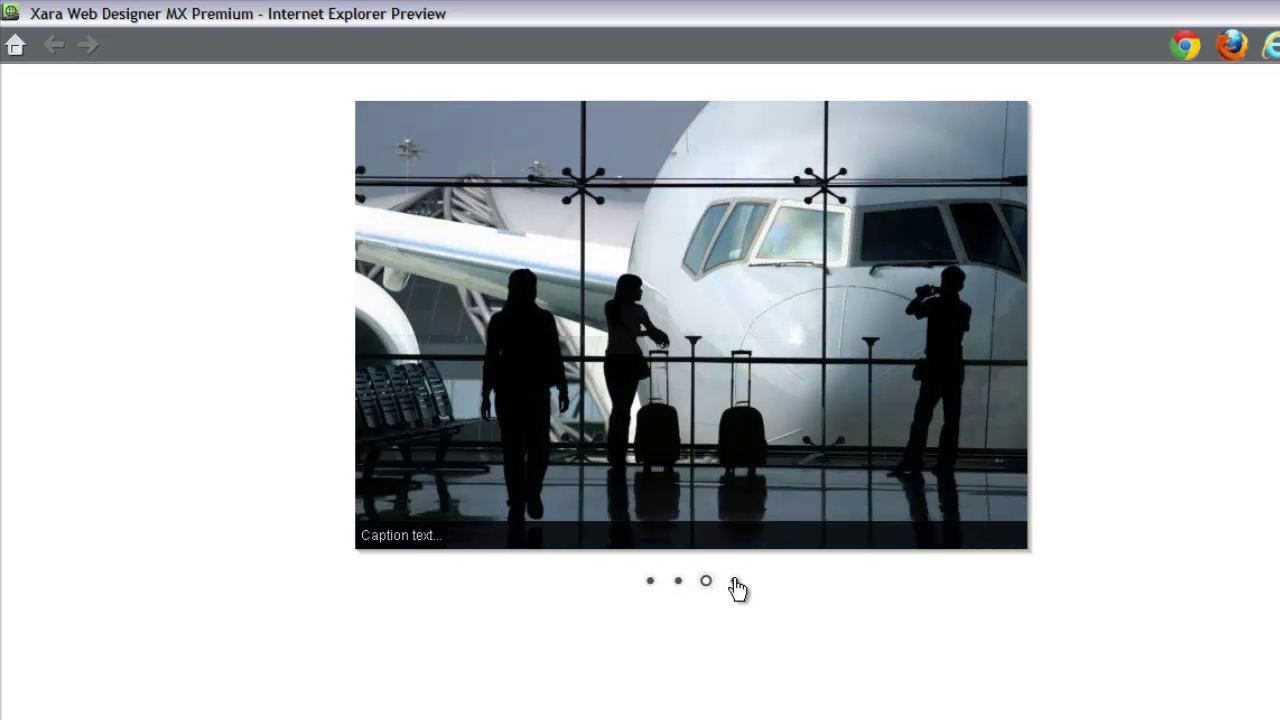
pyautogui.click(735, 583)
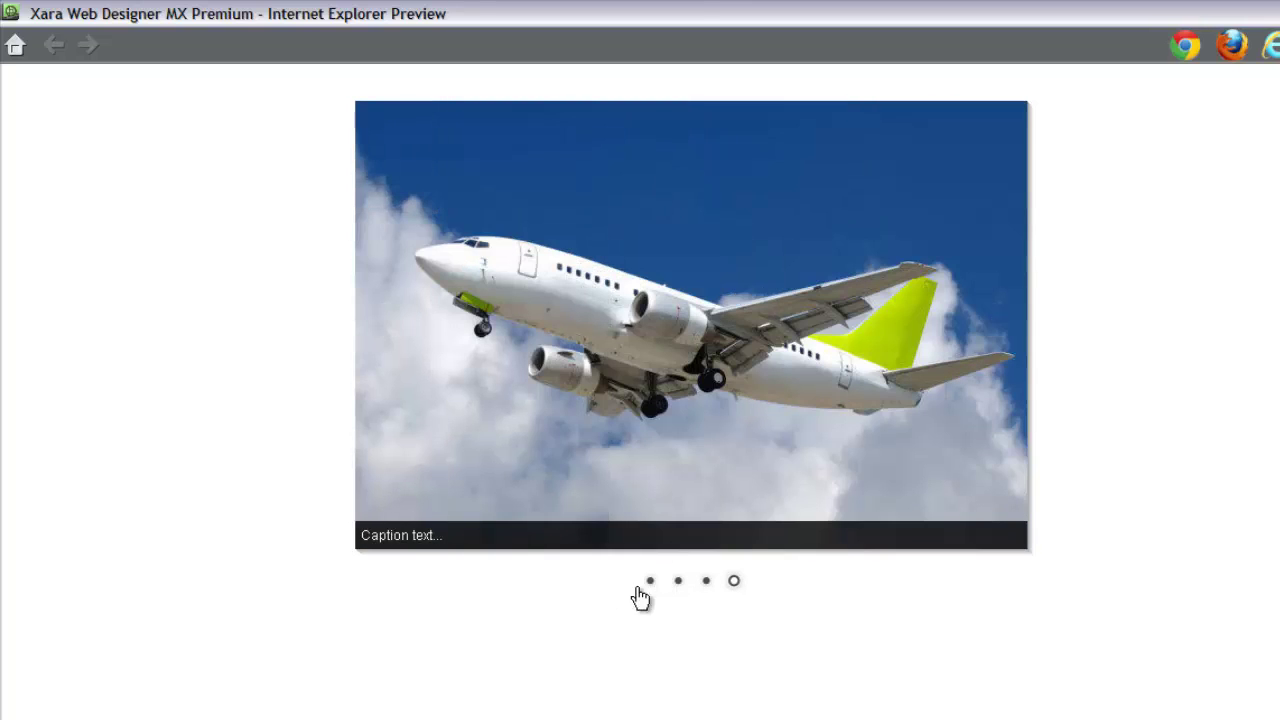
# Move back and forth between the turbine, sky, airport and airliner slides using the slider arrows
pyautogui.moveTo(995, 320)
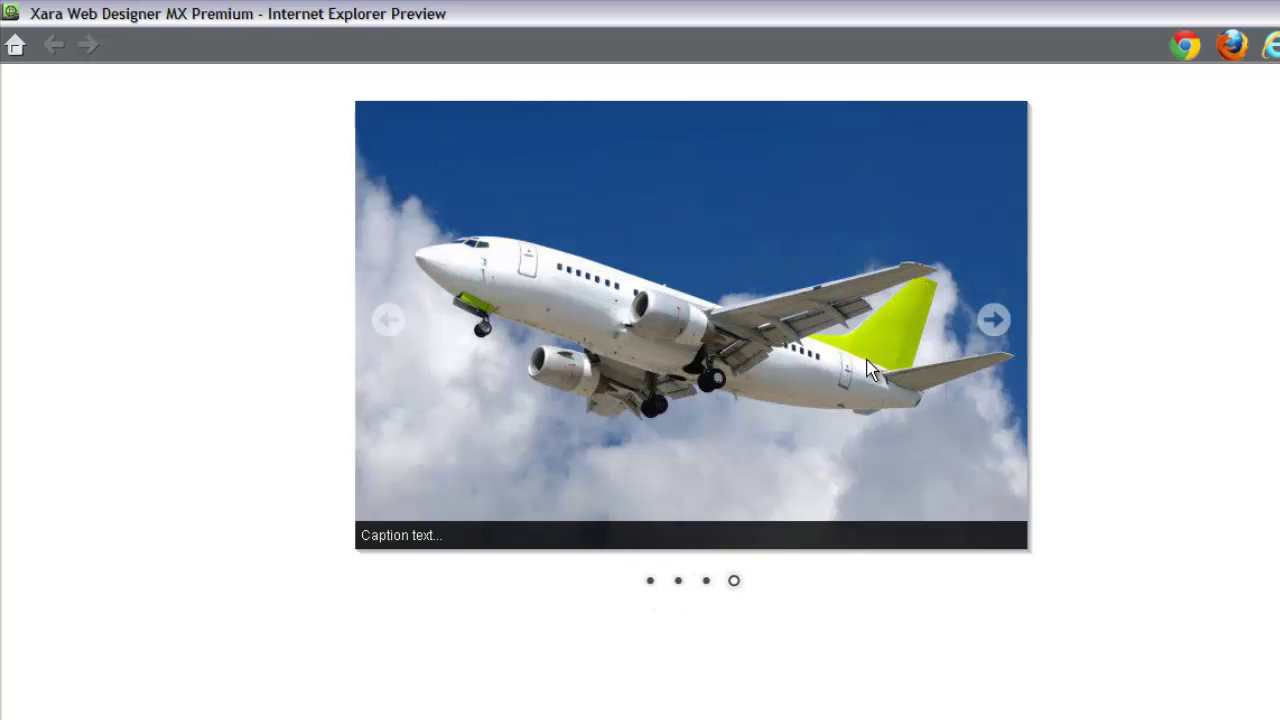
pyautogui.click(995, 320)
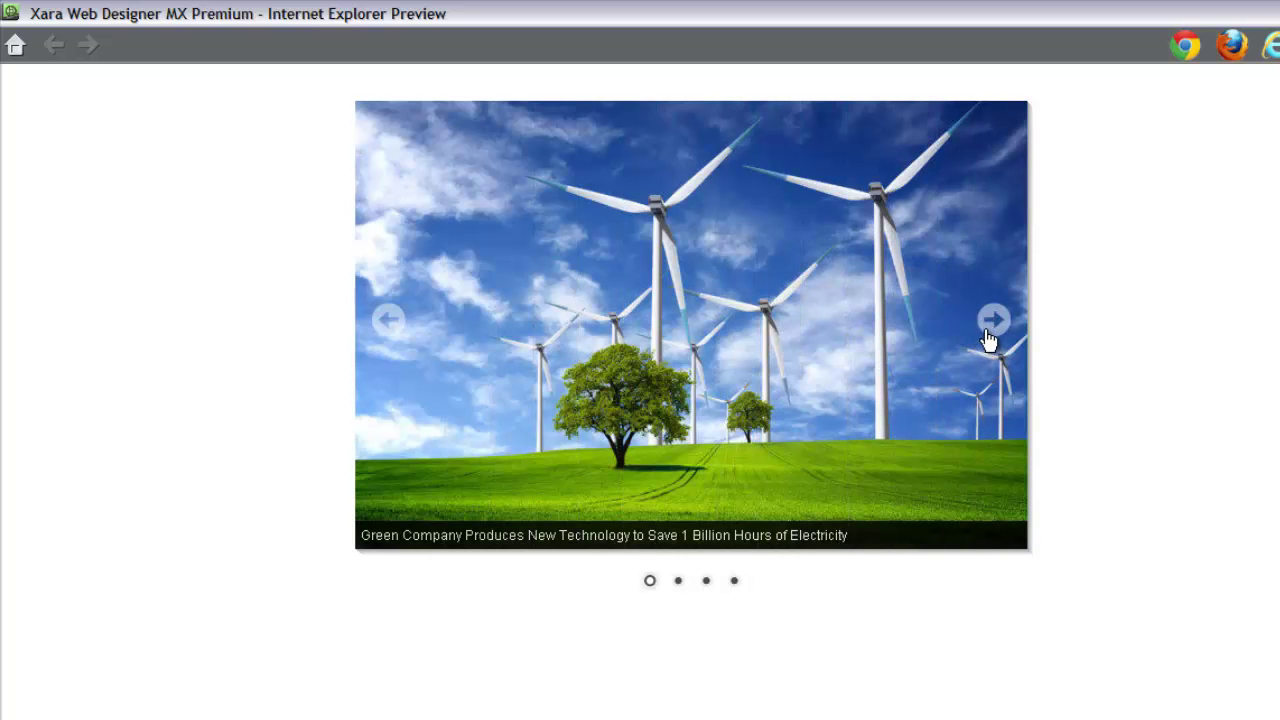
pyautogui.click(994, 322)
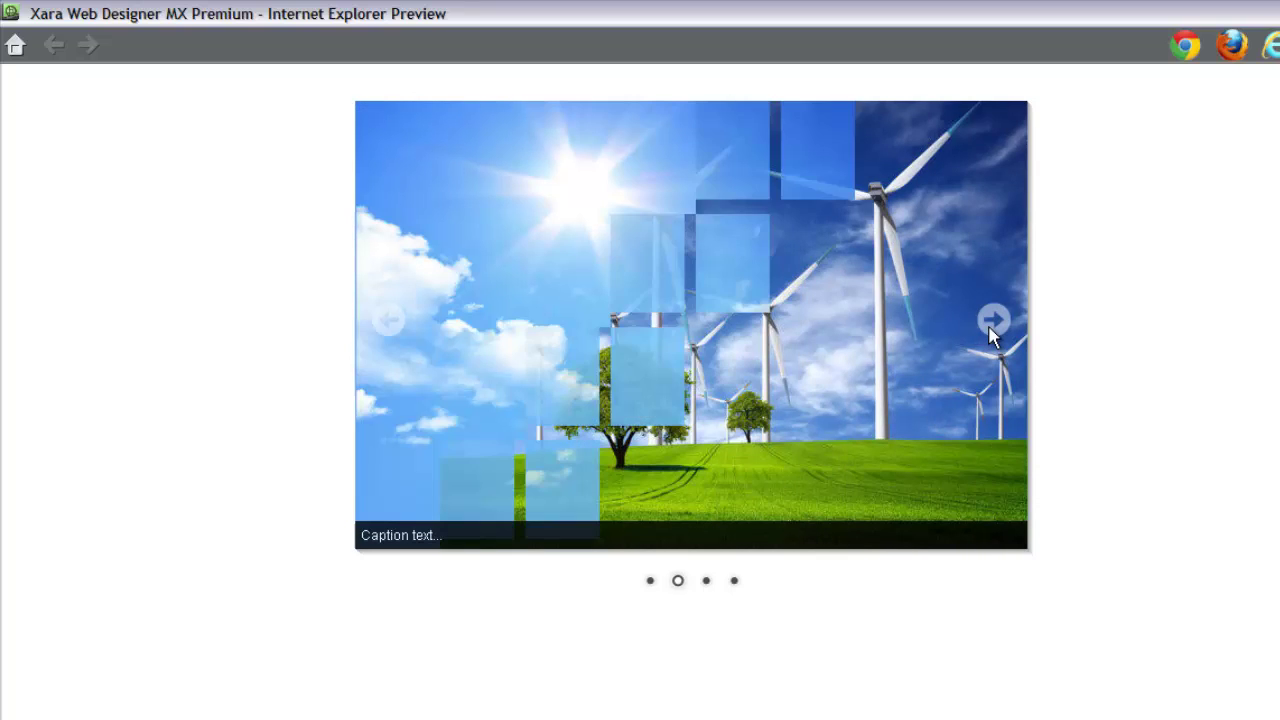
pyautogui.doubleClick(995, 320)
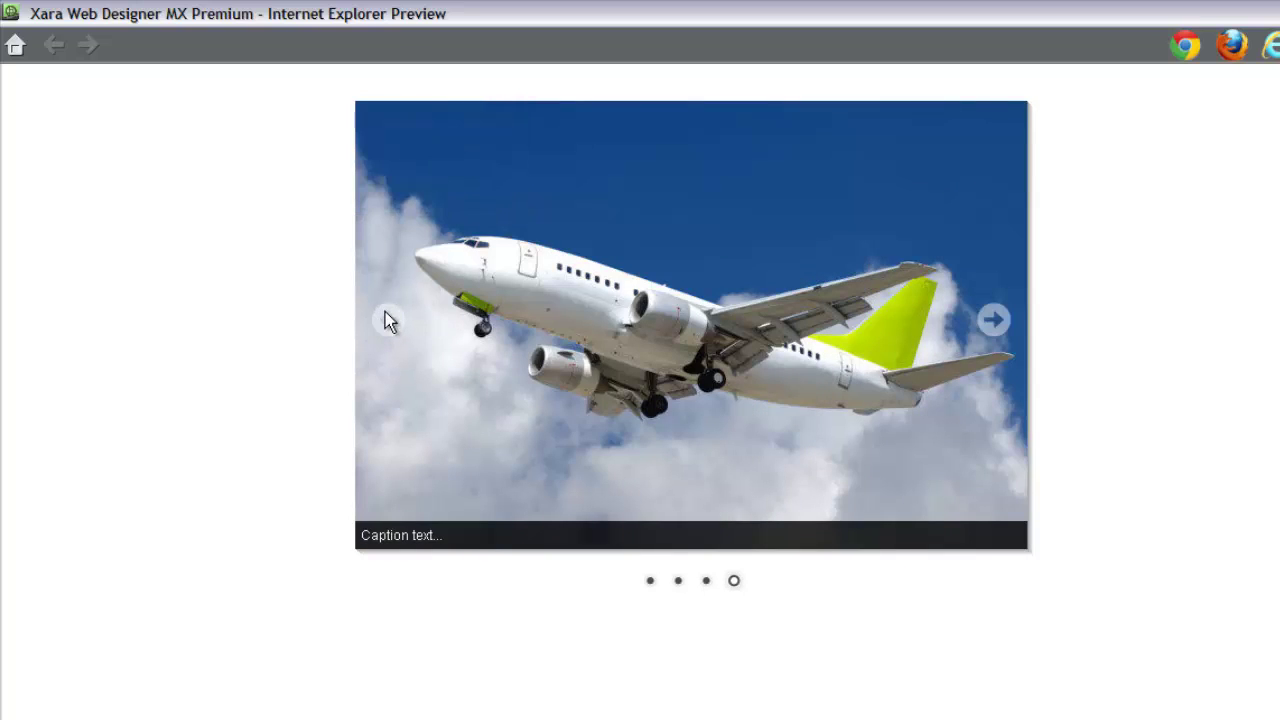
pyautogui.click(388, 320)
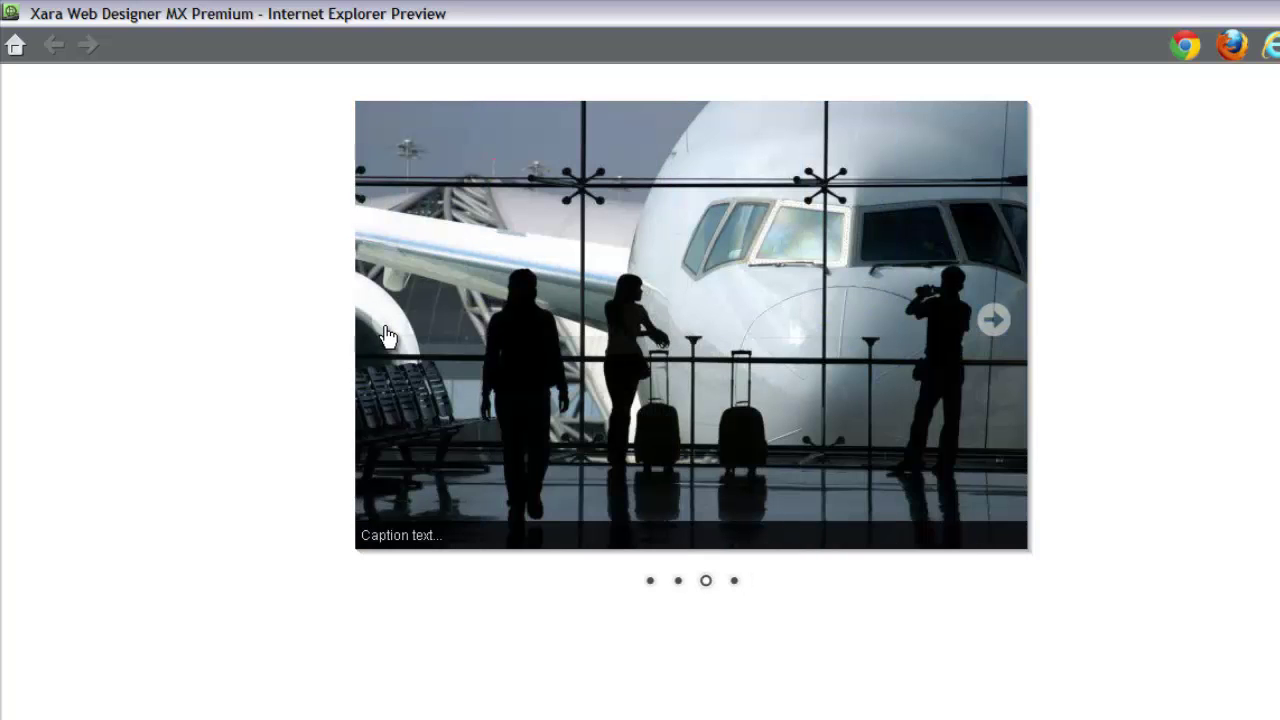
pyautogui.click(387, 330)
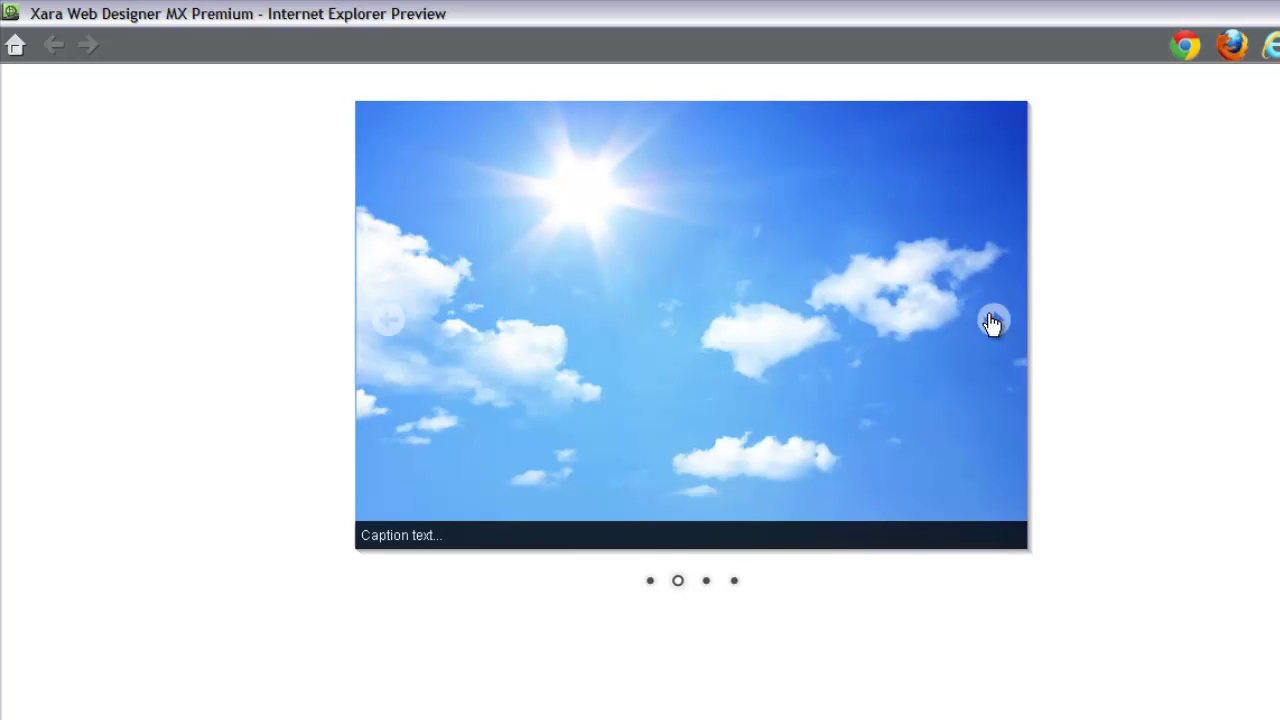
pyautogui.click(992, 322)
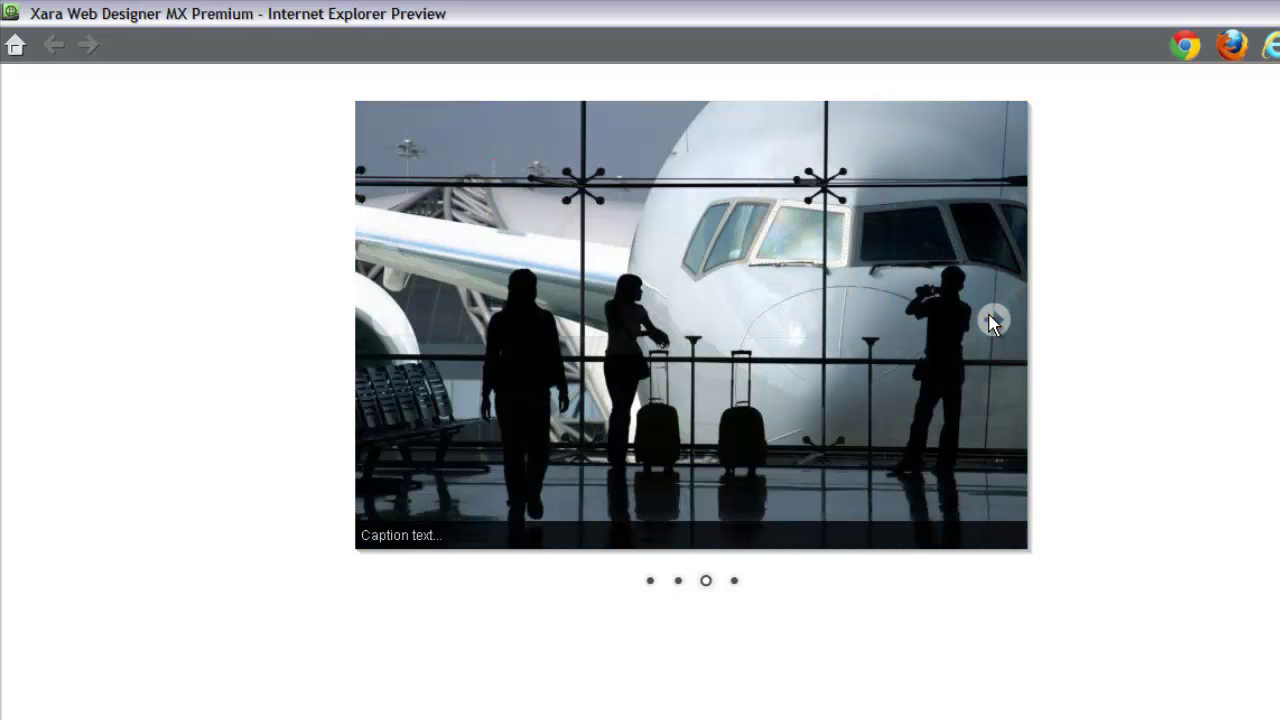
pyautogui.click(990, 330)
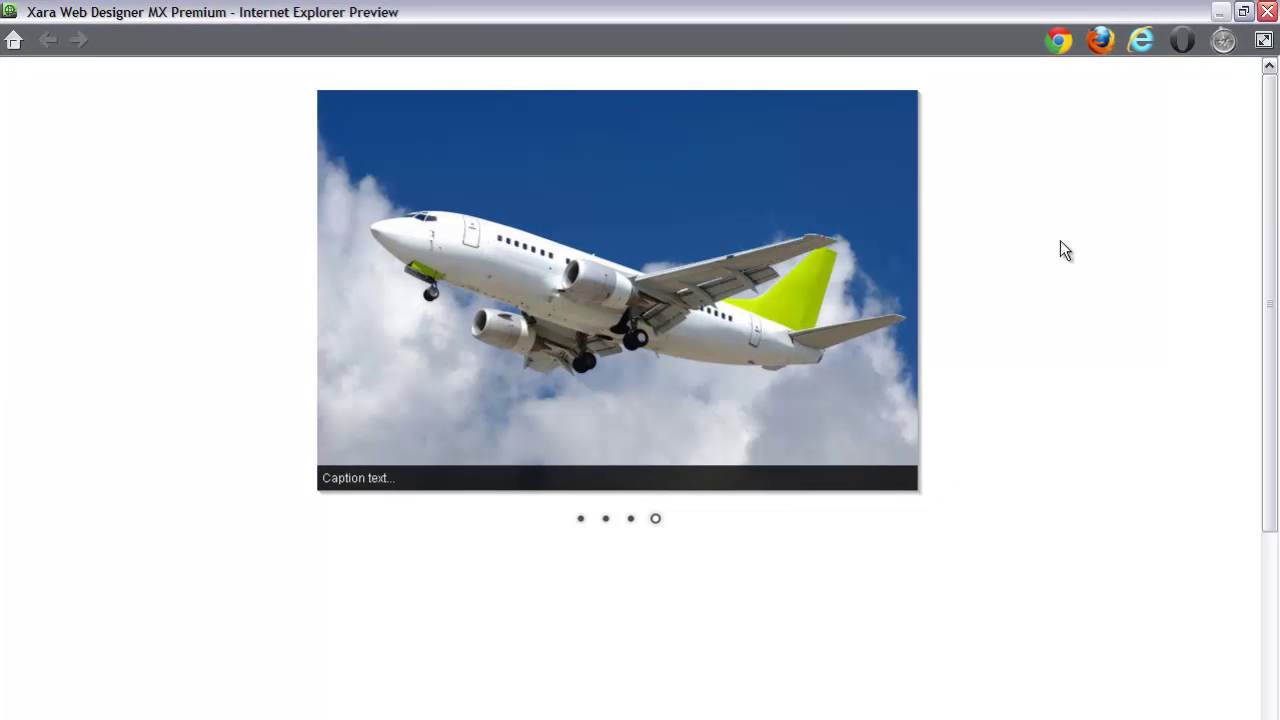
# Close the preview and change the Transition effect value from 1 to 2 (sliceDown)
pyautogui.click(1267, 12)
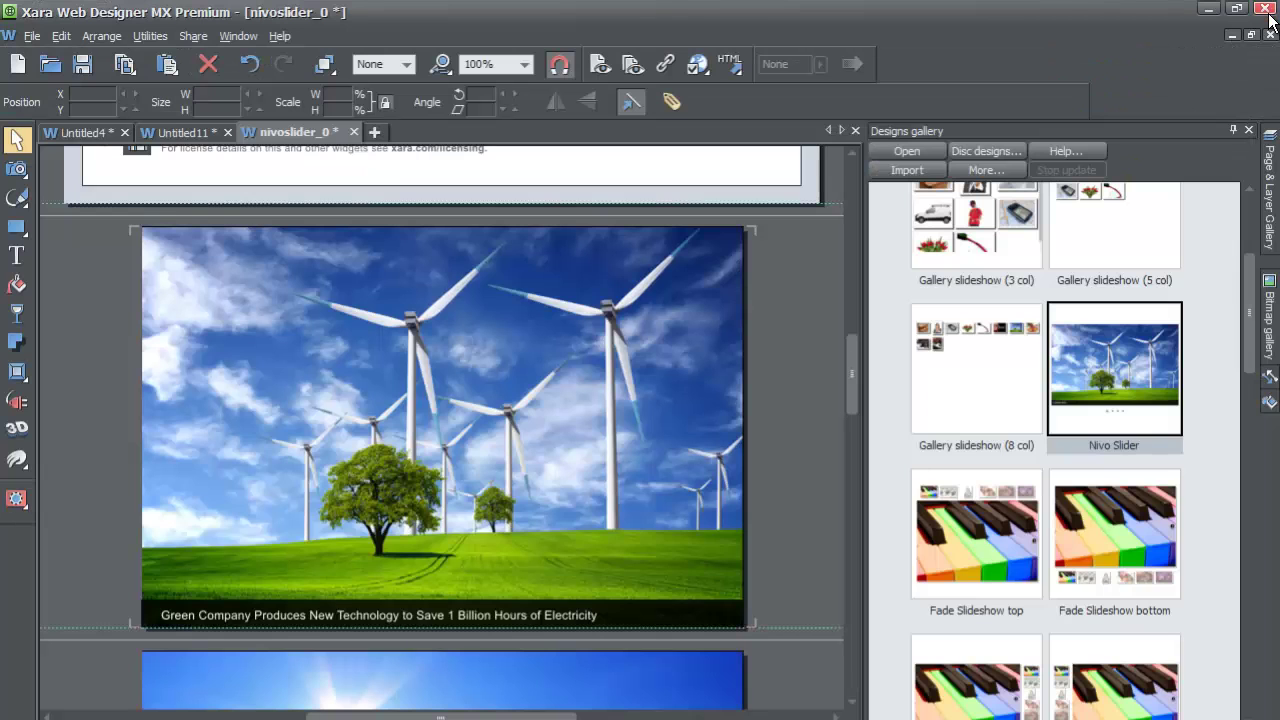
pyautogui.moveTo(851, 380); pyautogui.dragTo(846, 331)
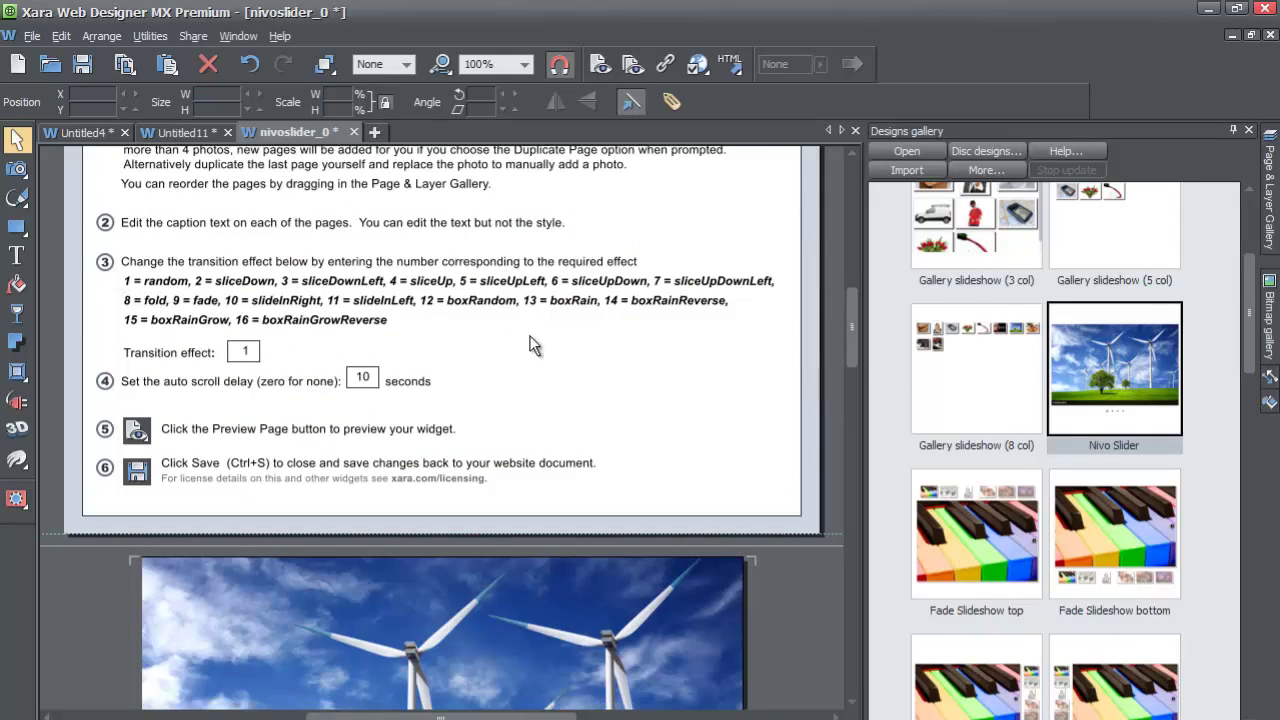
pyautogui.moveTo(842, 338); pyautogui.dragTo(829, 310)
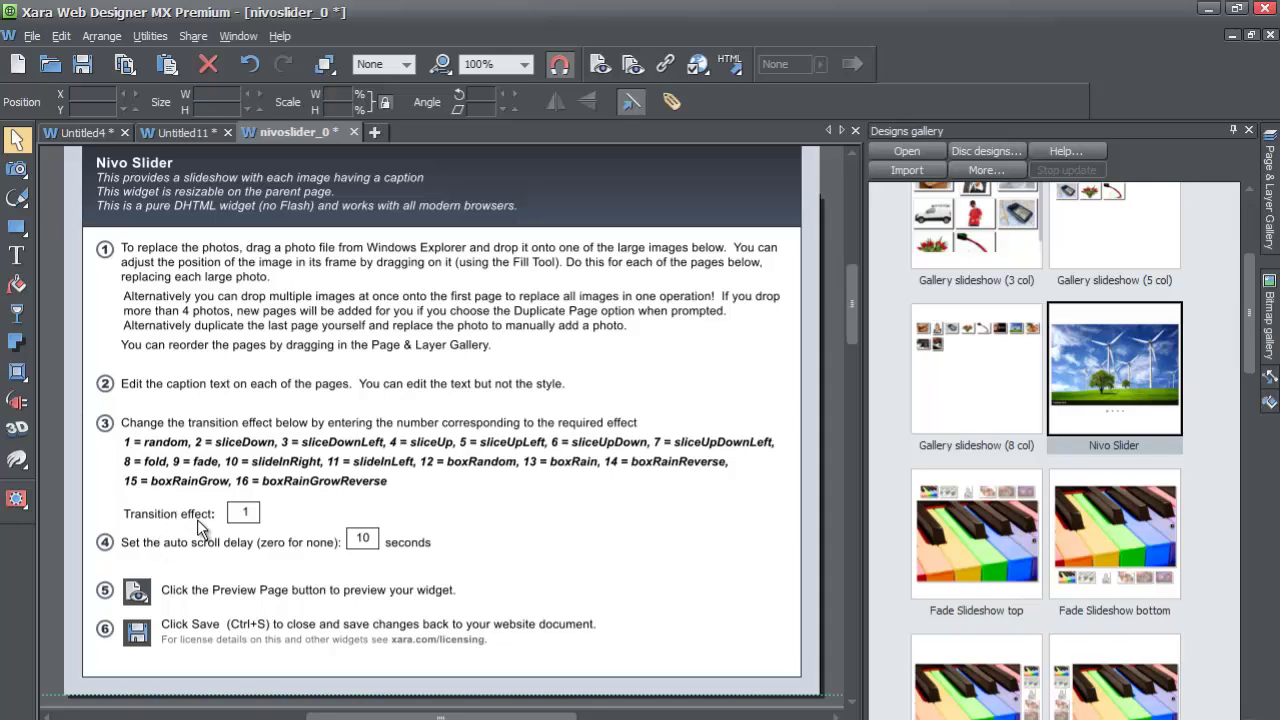
pyautogui.doubleClick(246, 512)
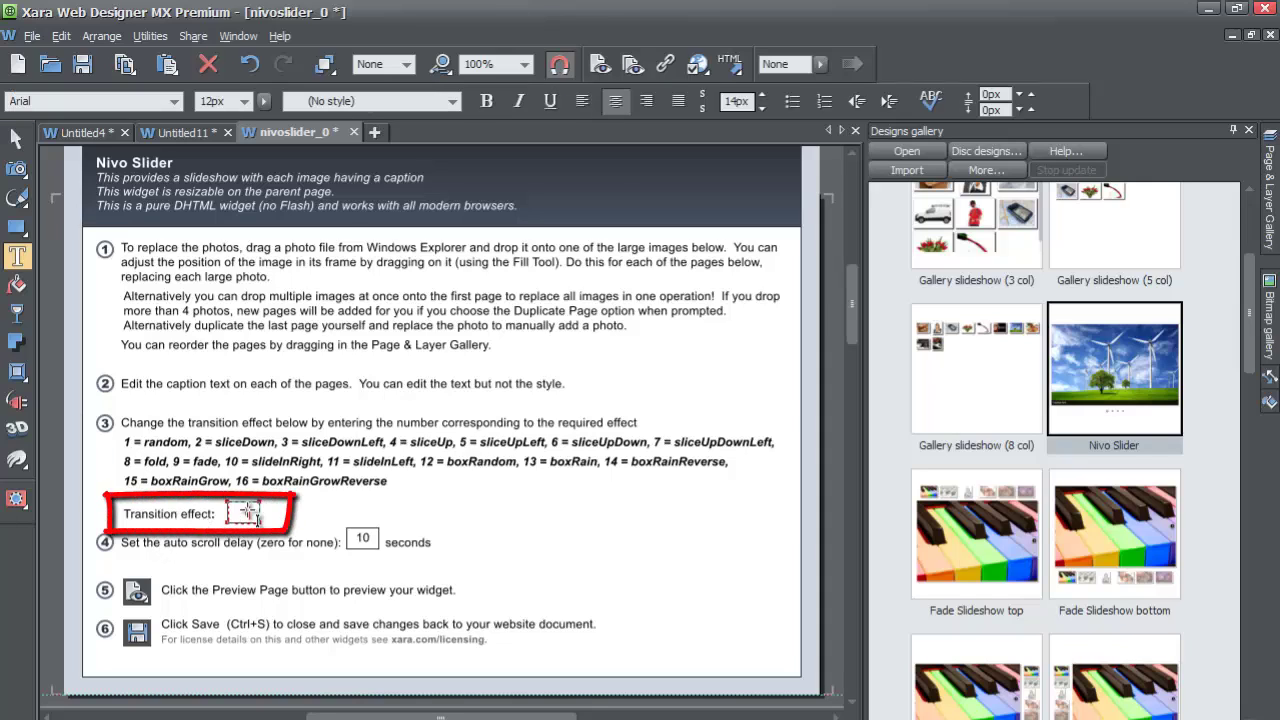
pyautogui.click(246, 512)
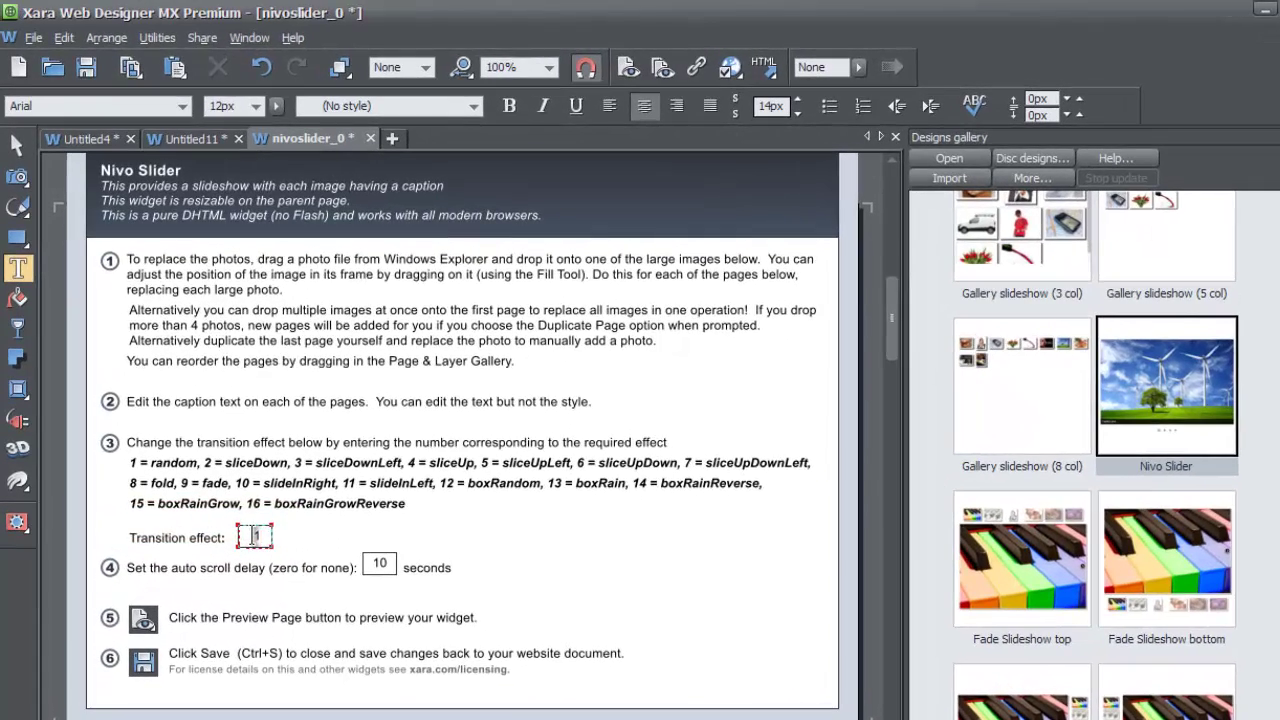
pyautogui.moveTo(255, 536); pyautogui.dragTo(265, 537)
pyautogui.write('2')
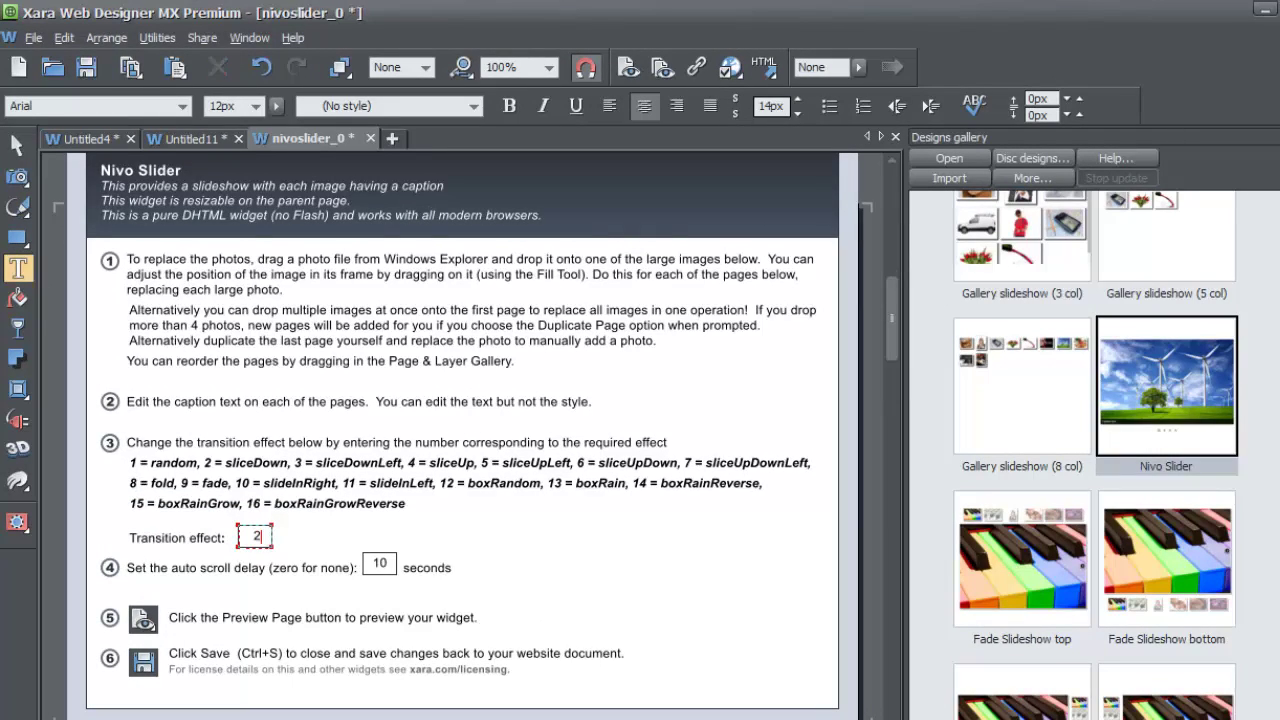
pyautogui.click(17, 145)
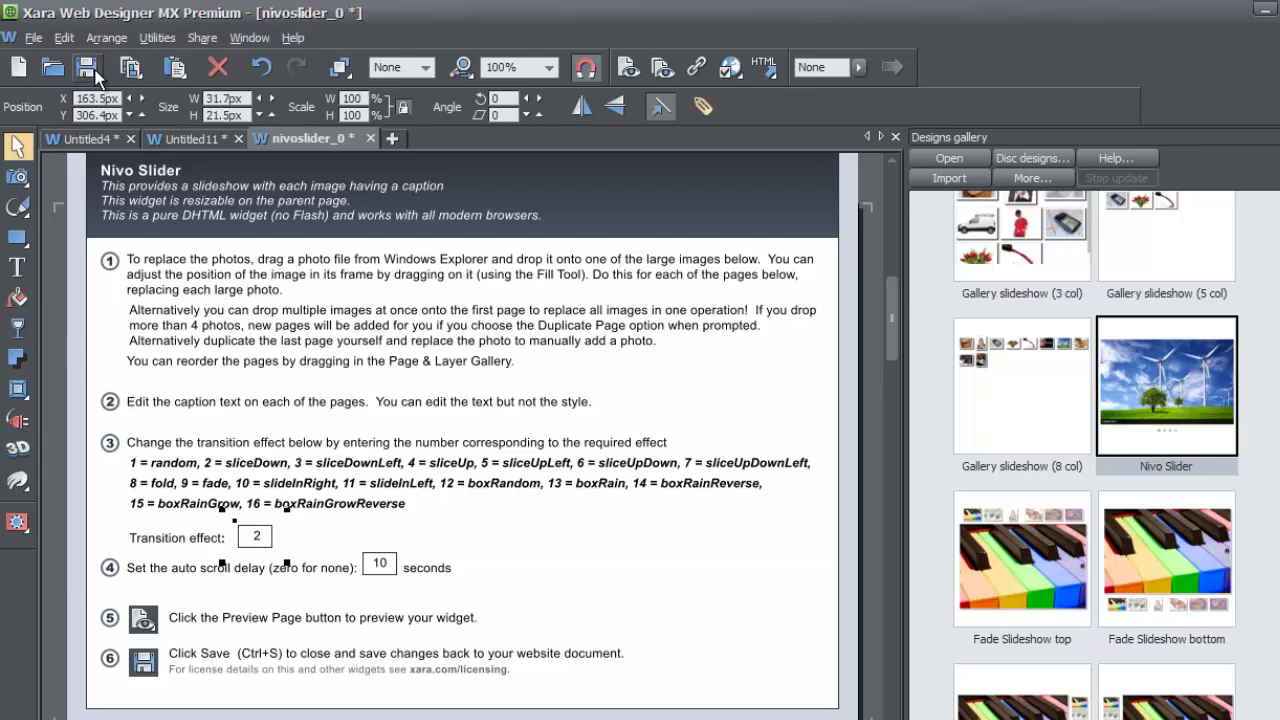
pyautogui.click(33, 37)
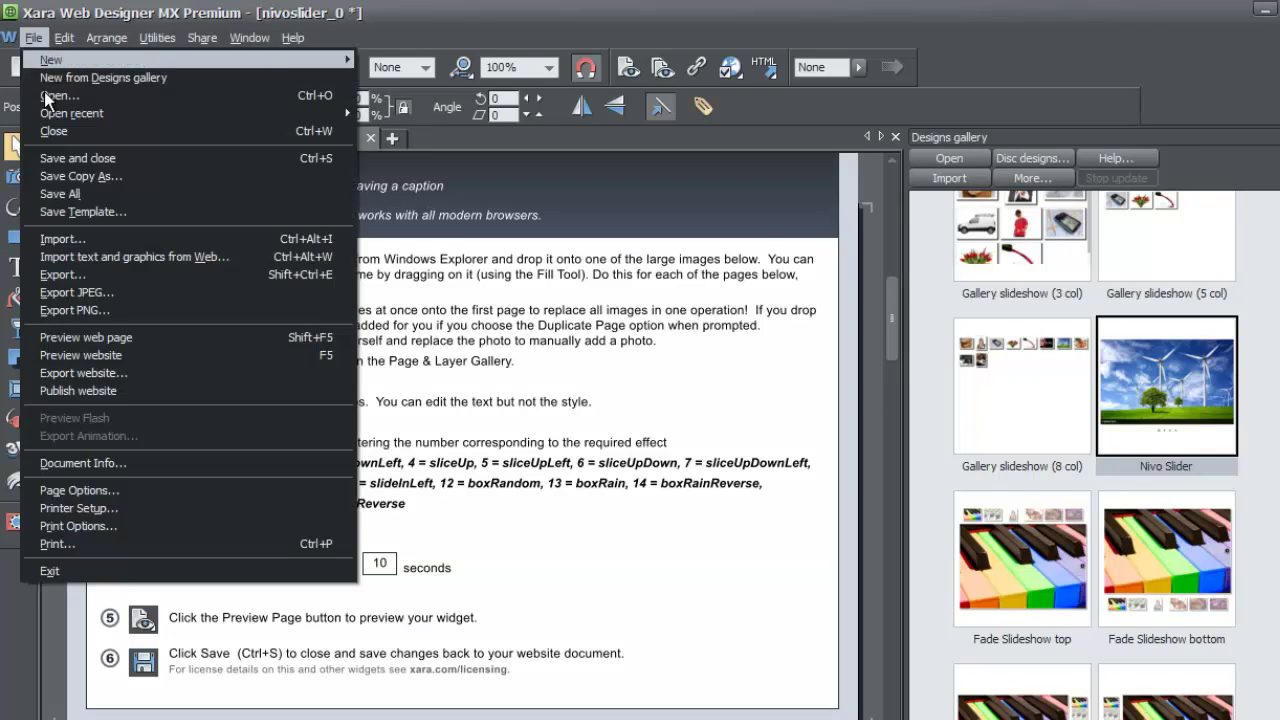
# Preview the website, click through the slides to watch the sliceDown transition, and close it
pyautogui.click(109, 357)
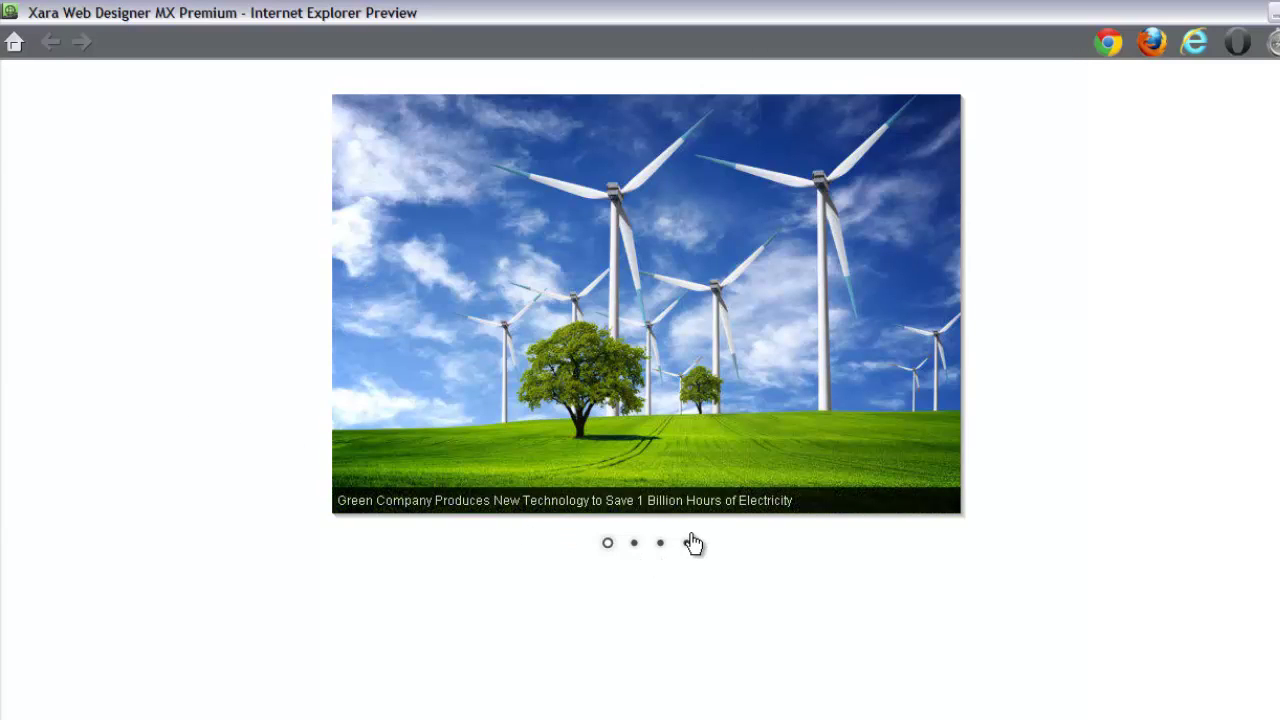
pyautogui.click(634, 543)
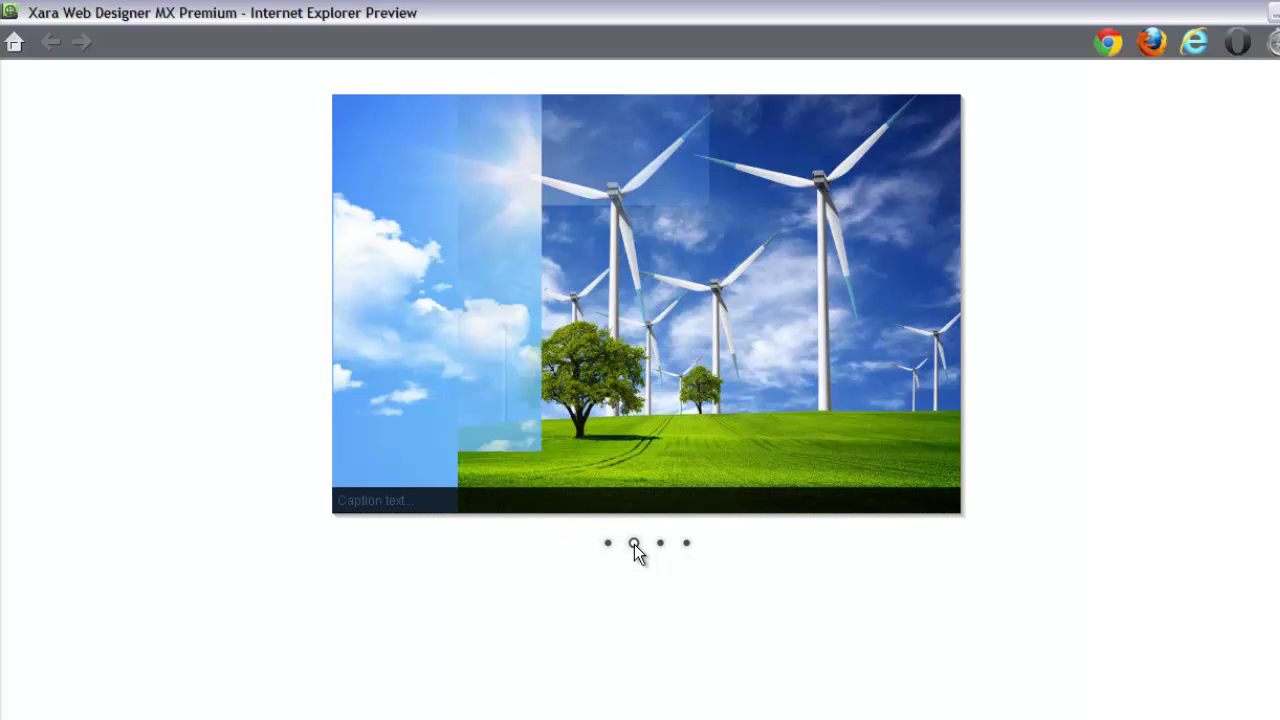
pyautogui.click(661, 544)
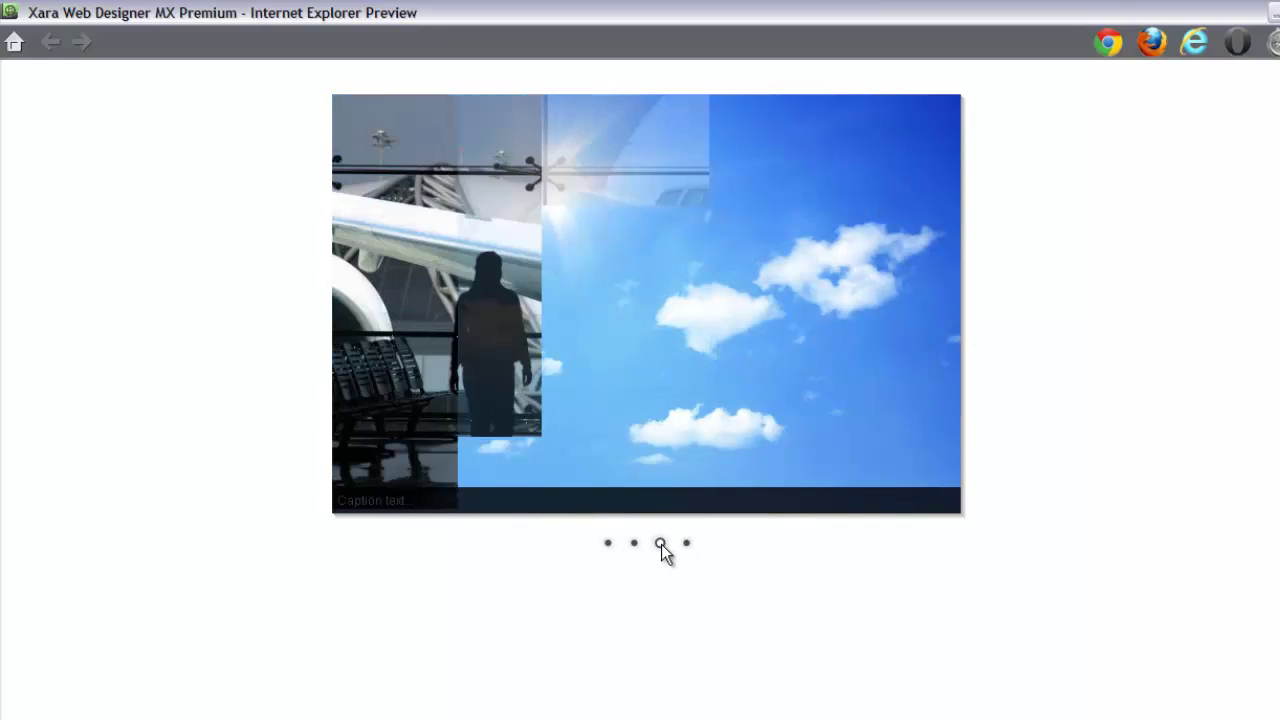
pyautogui.click(687, 545)
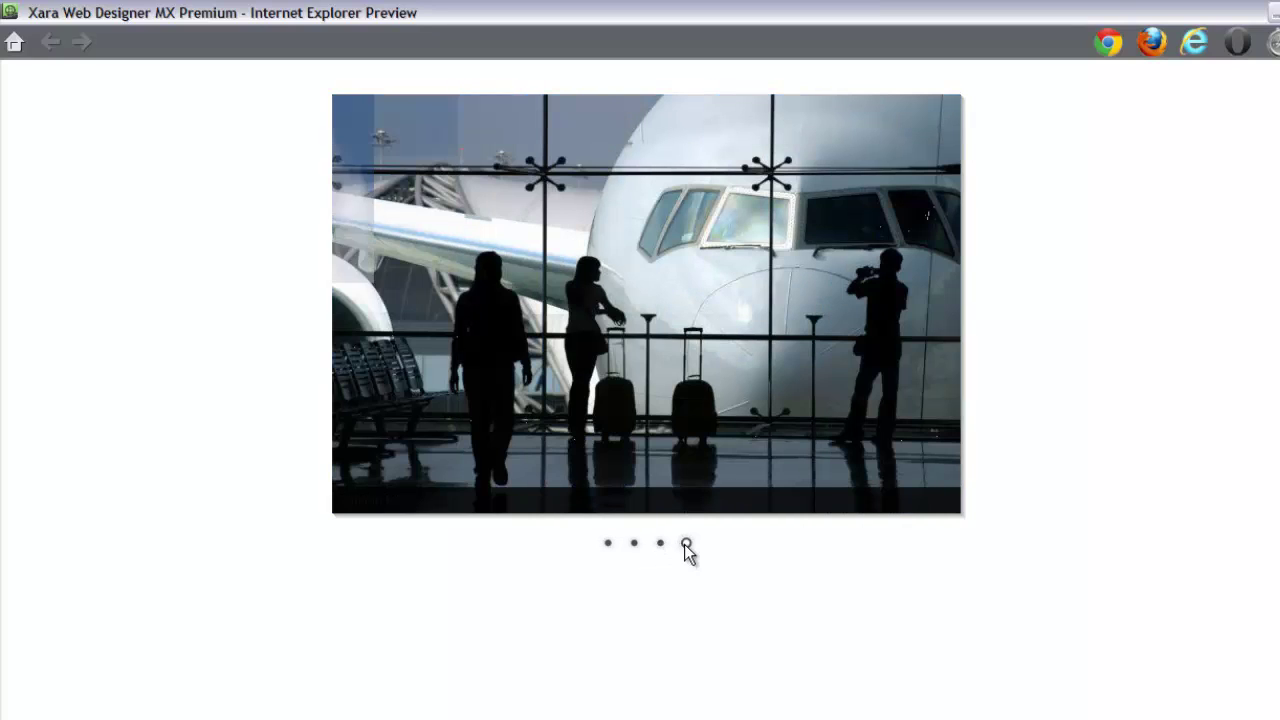
pyautogui.click(661, 544)
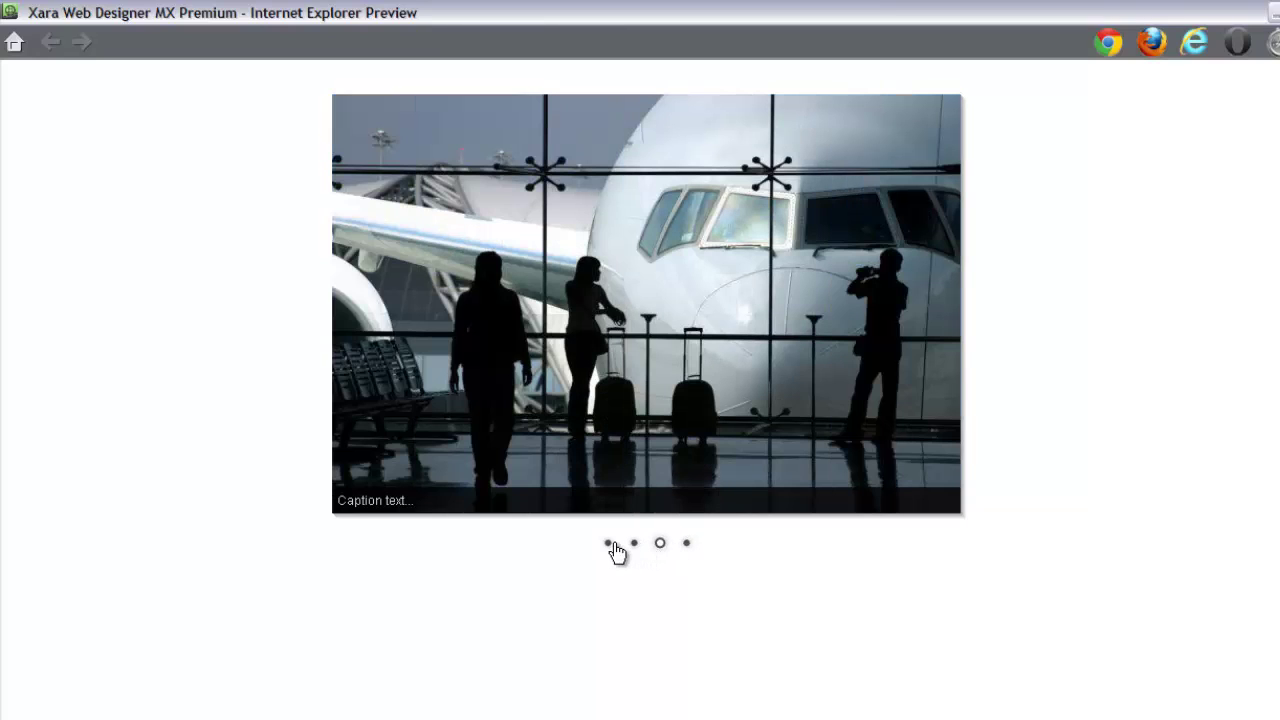
pyautogui.click(635, 544)
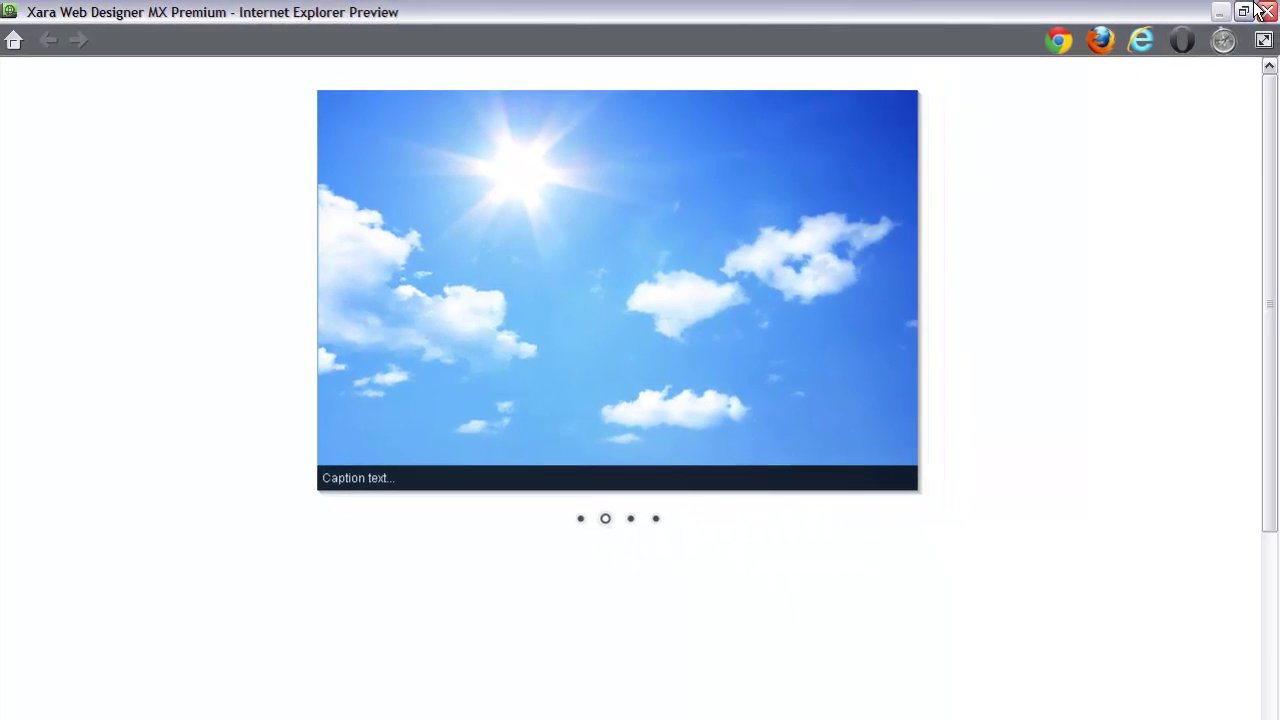
pyautogui.click(1266, 12)
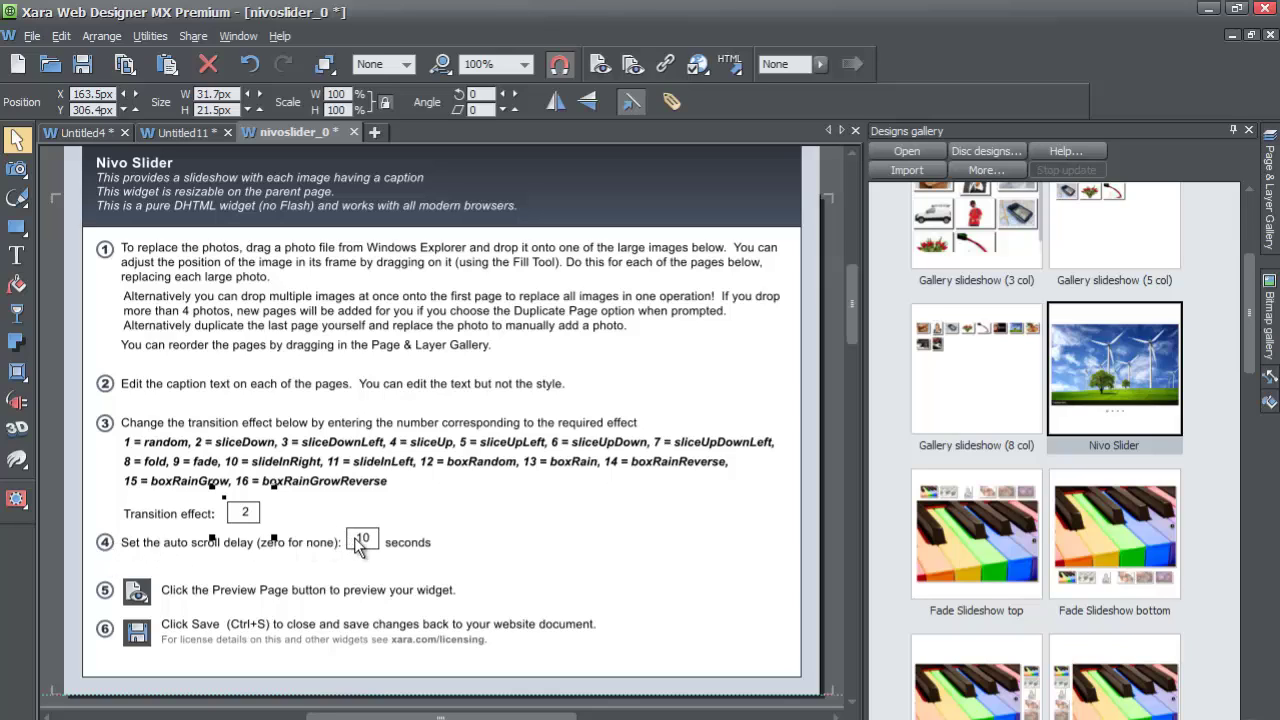
# Change the auto scroll delay value from 10 to 2 seconds
pyautogui.click(356, 540)
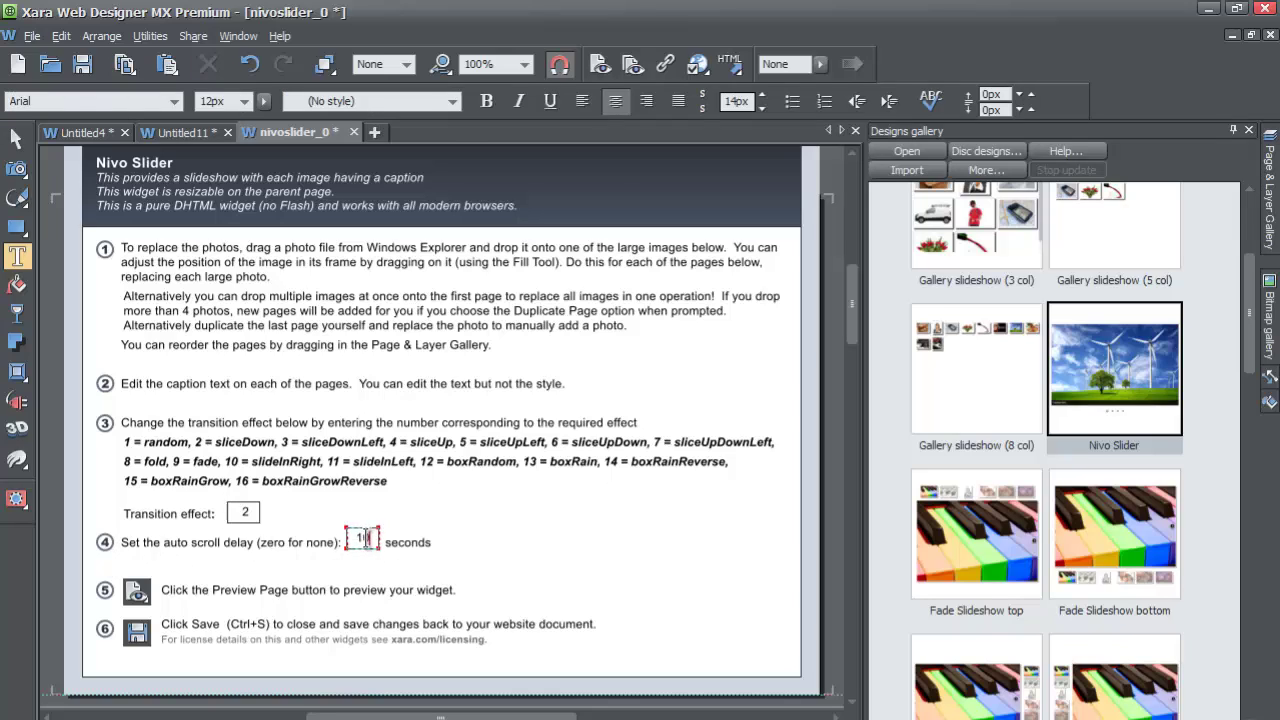
pyautogui.doubleClick(363, 538)
pyautogui.click(16, 139)
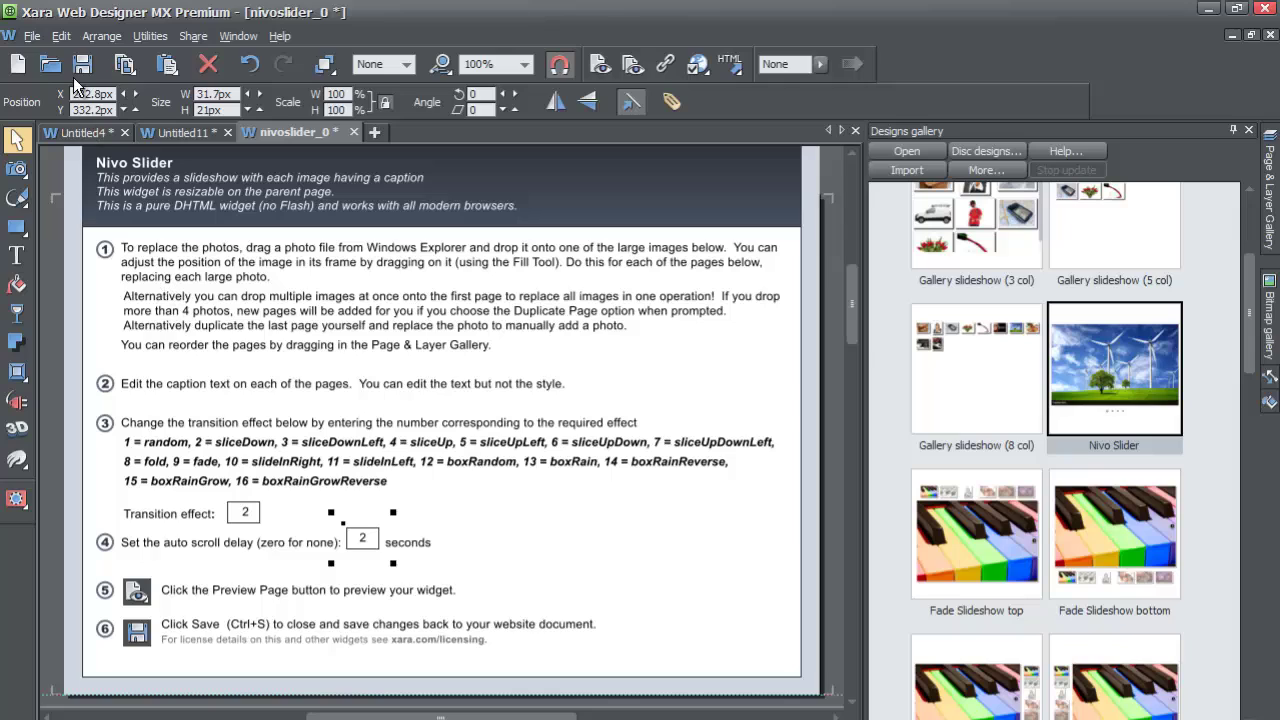
pyautogui.click(33, 36)
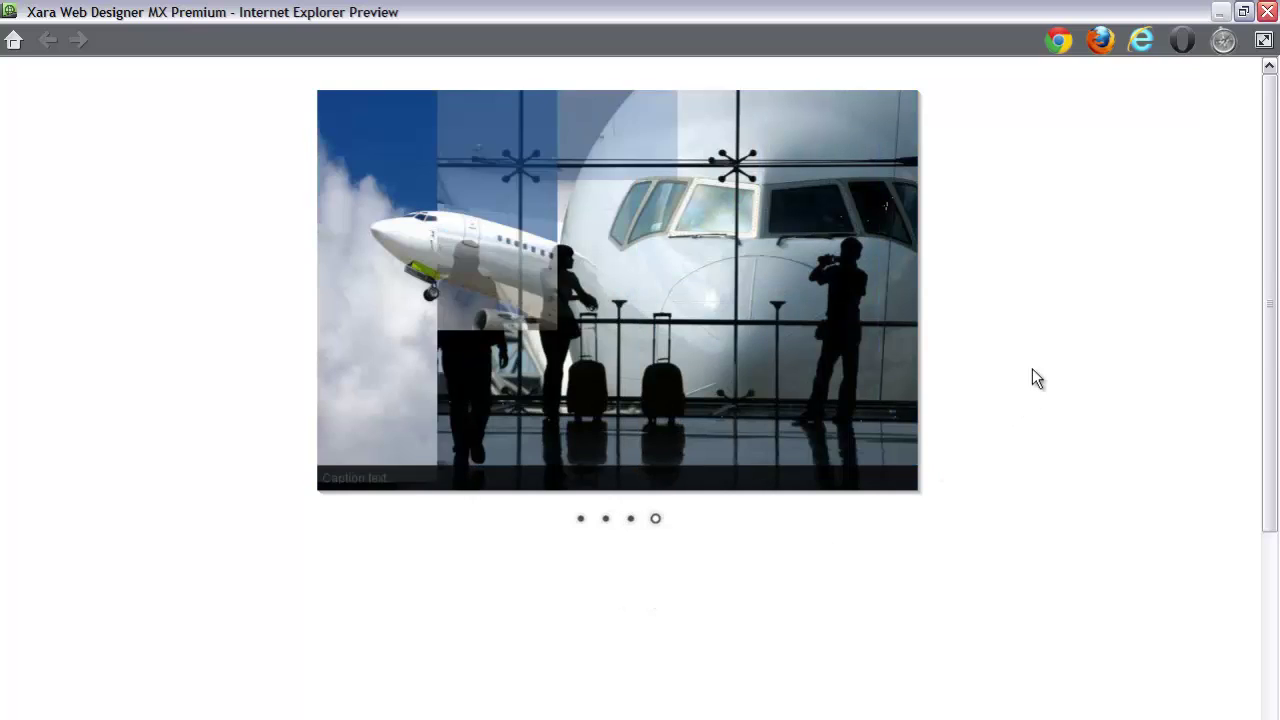
# Close the browser preview after watching the slides auto-advance every 2 seconds
pyautogui.click(1262, 14)
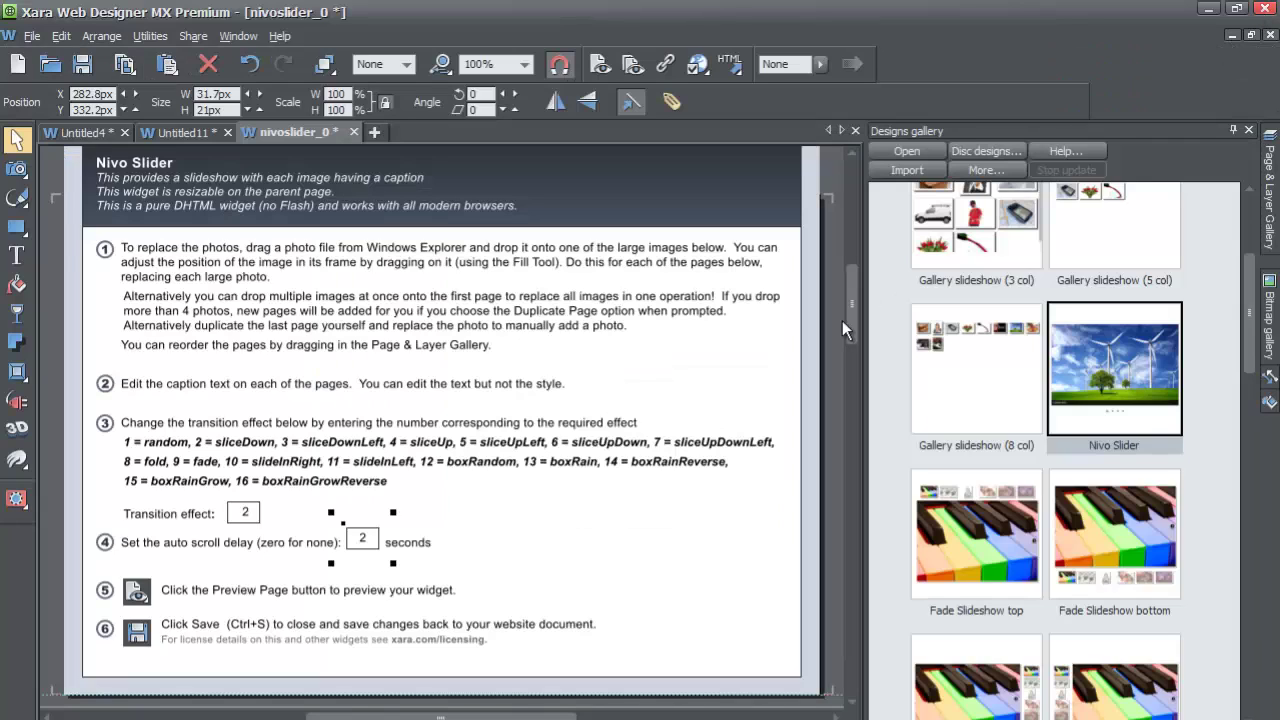